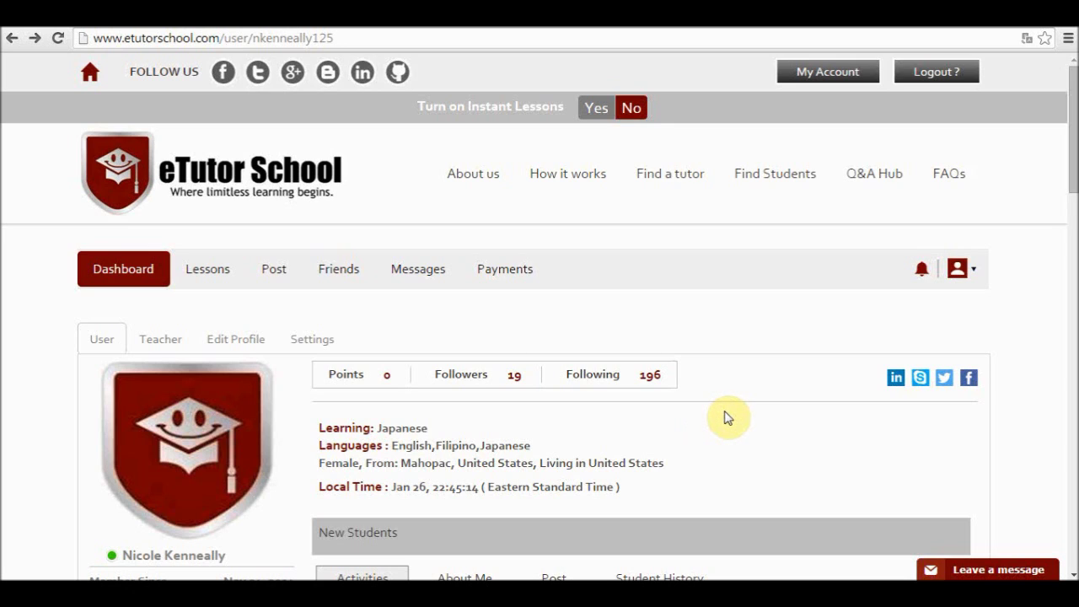
Go to the Find a tutor page listing tutors with languages, hourly costs and trial offers
{"action": "left_click_drag", "start_coordinate": [1071, 168], "coordinate": [1073, 195]}
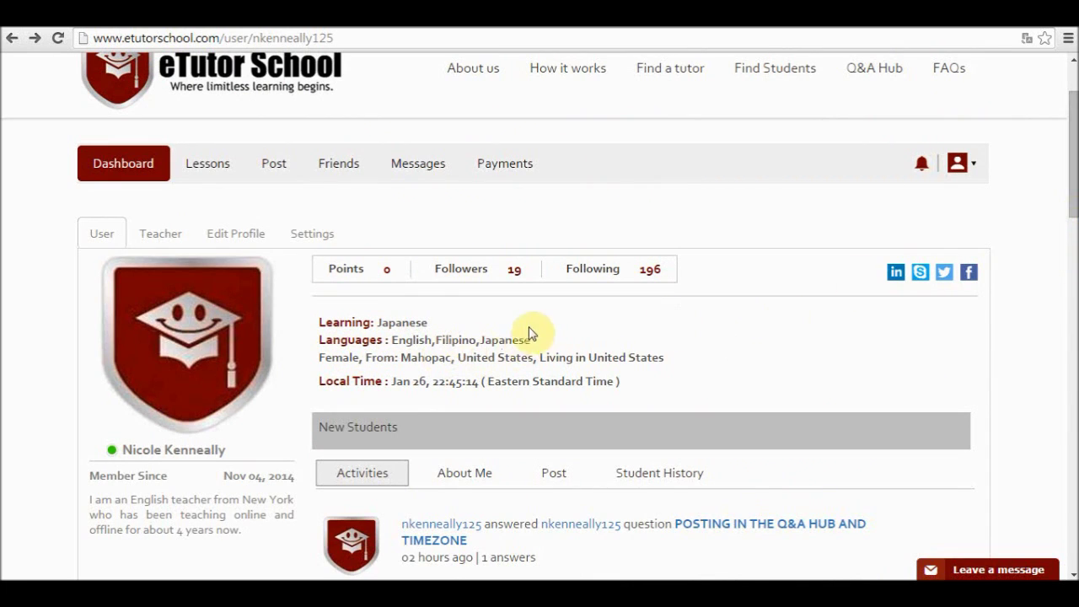
{"action": "left_click_drag", "start_coordinate": [523, 340], "coordinate": [499, 341]}
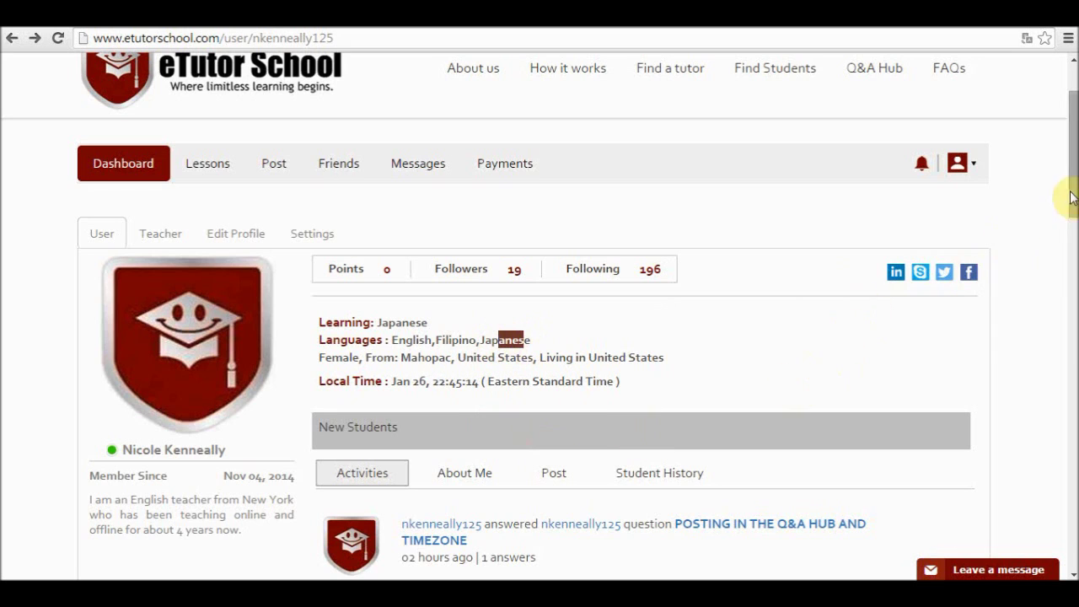
{"action": "scroll", "coordinate": [1066, 191], "scroll_direction": "up", "scroll_amount": 1}
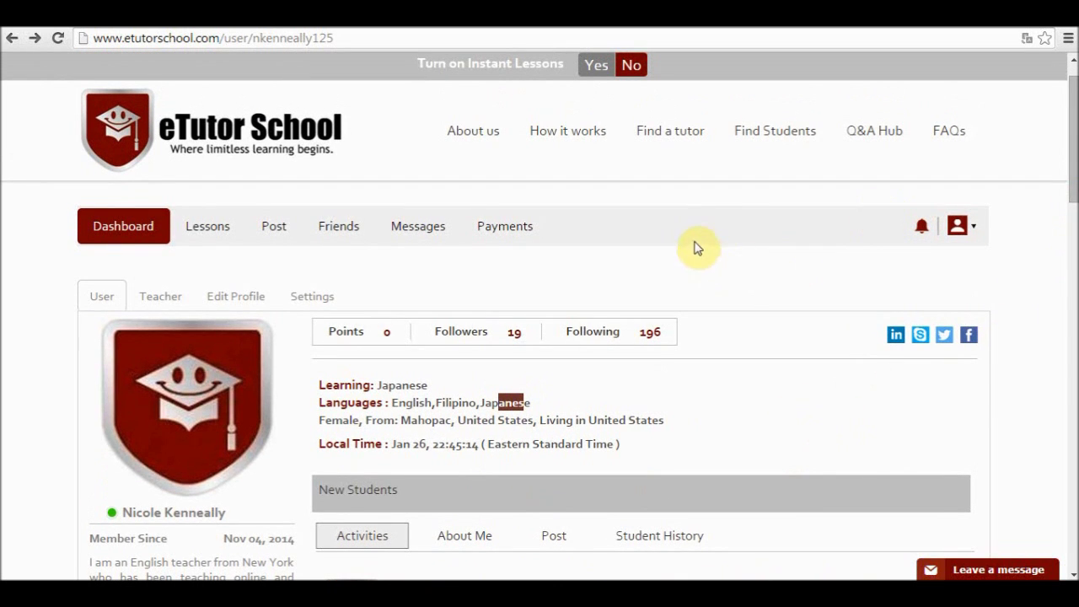
{"action": "scroll", "coordinate": [1070, 177], "scroll_direction": "up", "scroll_amount": 1}
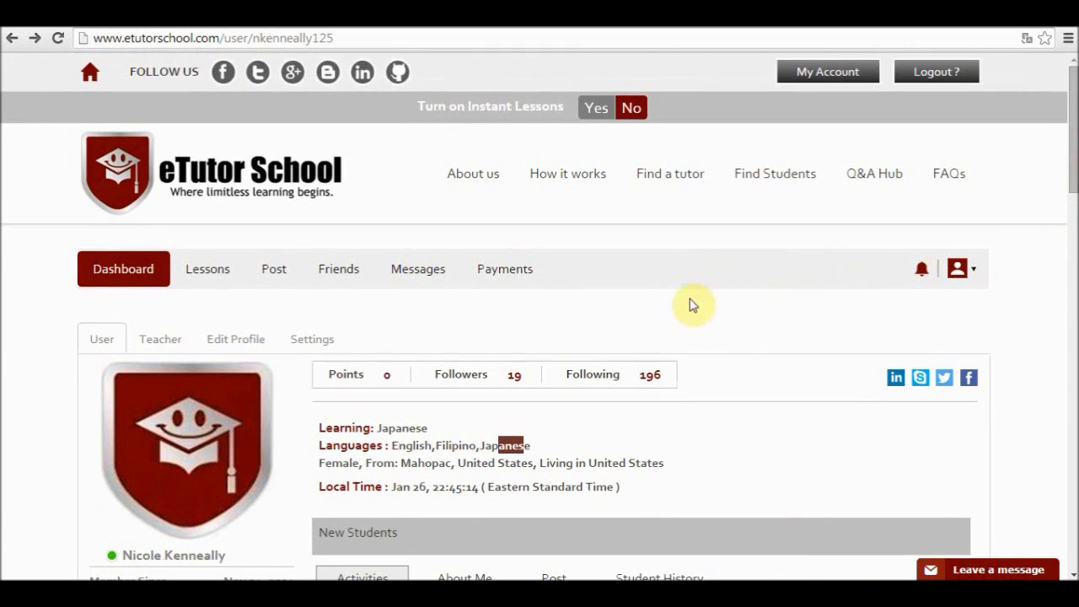
{"action": "left_click", "coordinate": [673, 183]}
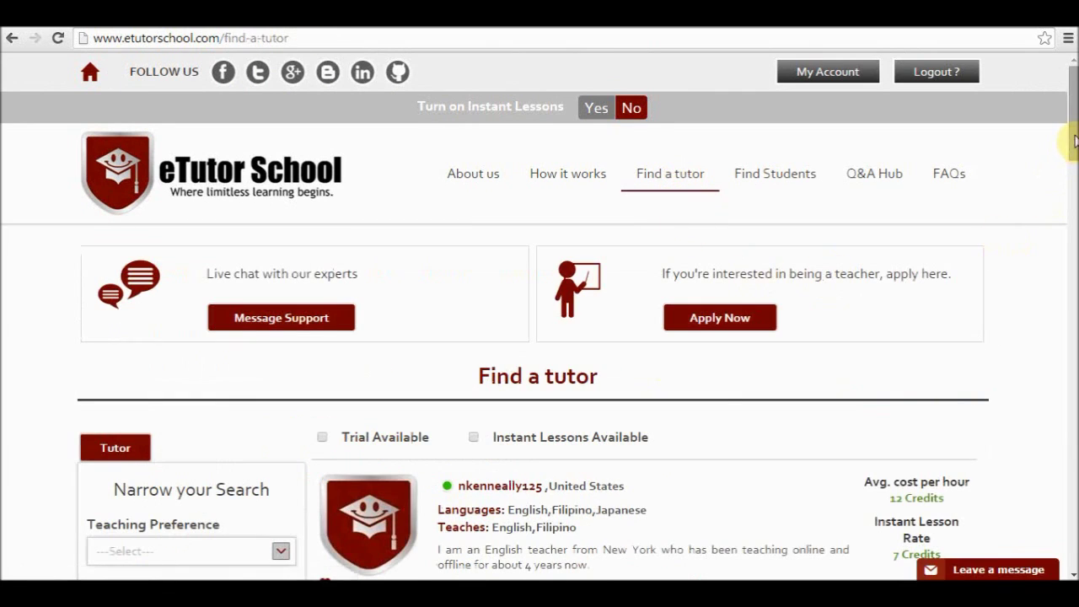
Play the Colombian tutor's 0:35 introduction video from the tutor list
{"action": "left_click_drag", "start_coordinate": [1075, 142], "coordinate": [1071, 191]}
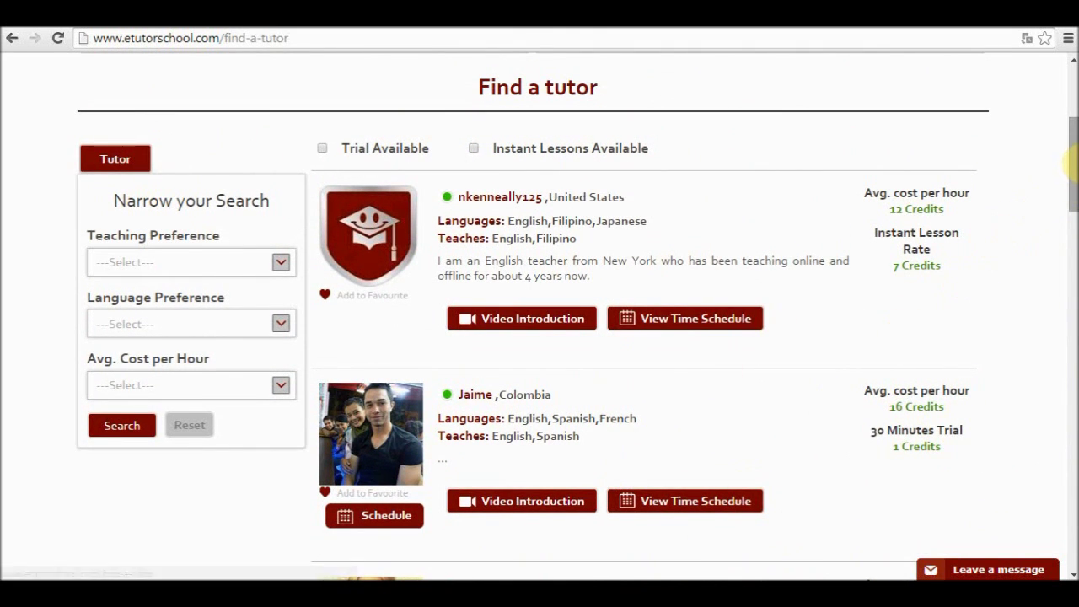
{"action": "left_click_drag", "start_coordinate": [1073, 186], "coordinate": [1074, 214]}
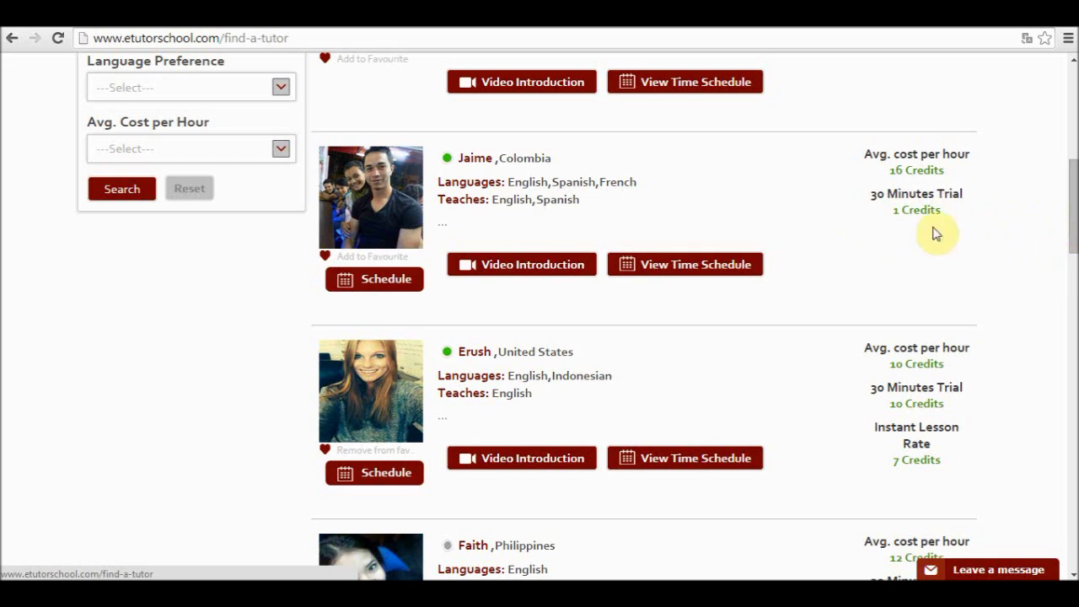
{"action": "left_click", "coordinate": [505, 271]}
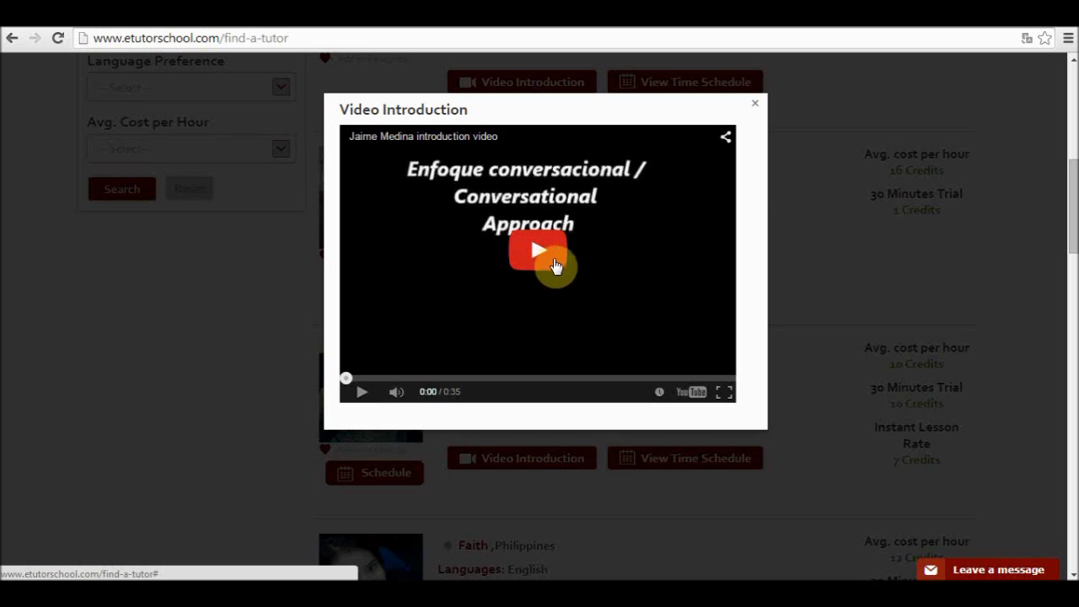
{"action": "left_click", "coordinate": [757, 108]}
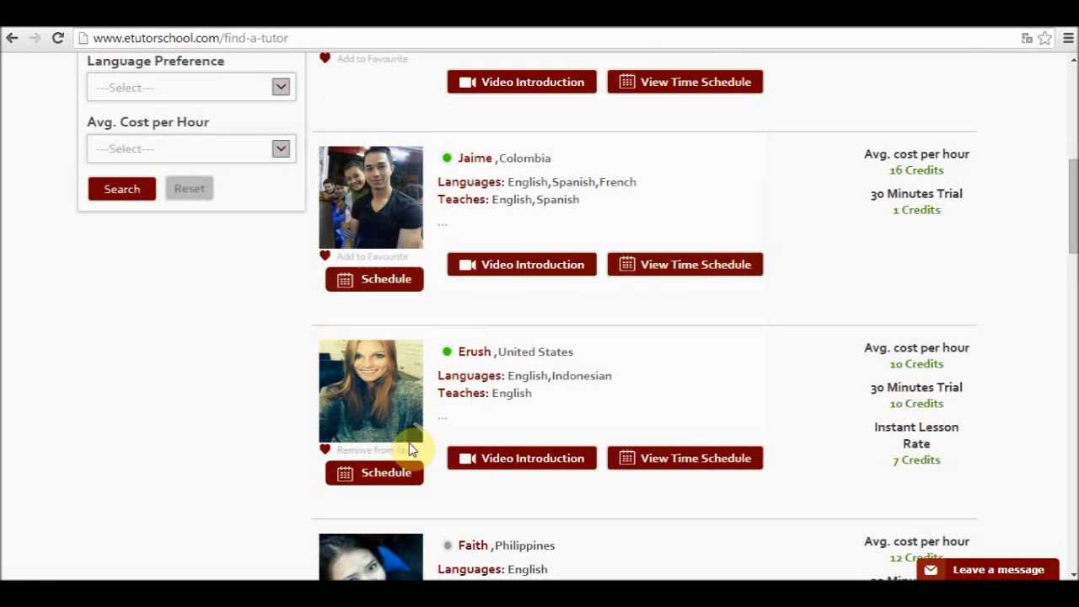
{"action": "left_click", "coordinate": [722, 268]}
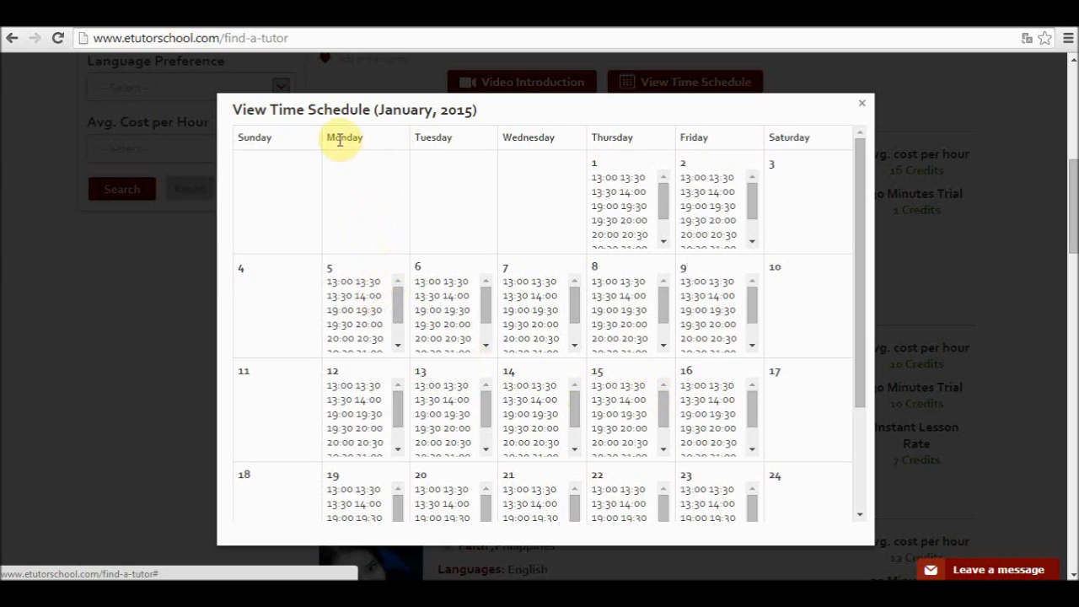
{"action": "left_click", "coordinate": [689, 137]}
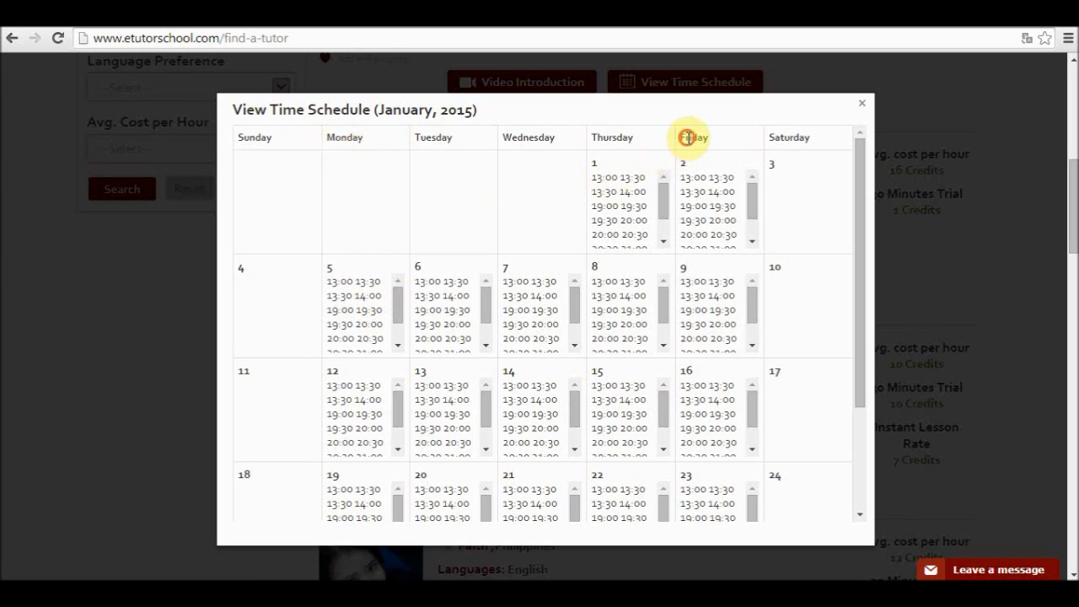
{"action": "mouse_move", "coordinate": [751, 200]}
{"action": "left_mouse_down"}
{"action": "mouse_move", "coordinate": [751, 217]}
{"action": "mouse_move", "coordinate": [753, 190]}
{"action": "left_mouse_up"}
{"action": "left_click_drag", "start_coordinate": [749, 301], "coordinate": [751, 273]}
{"action": "left_click", "coordinate": [861, 103]}
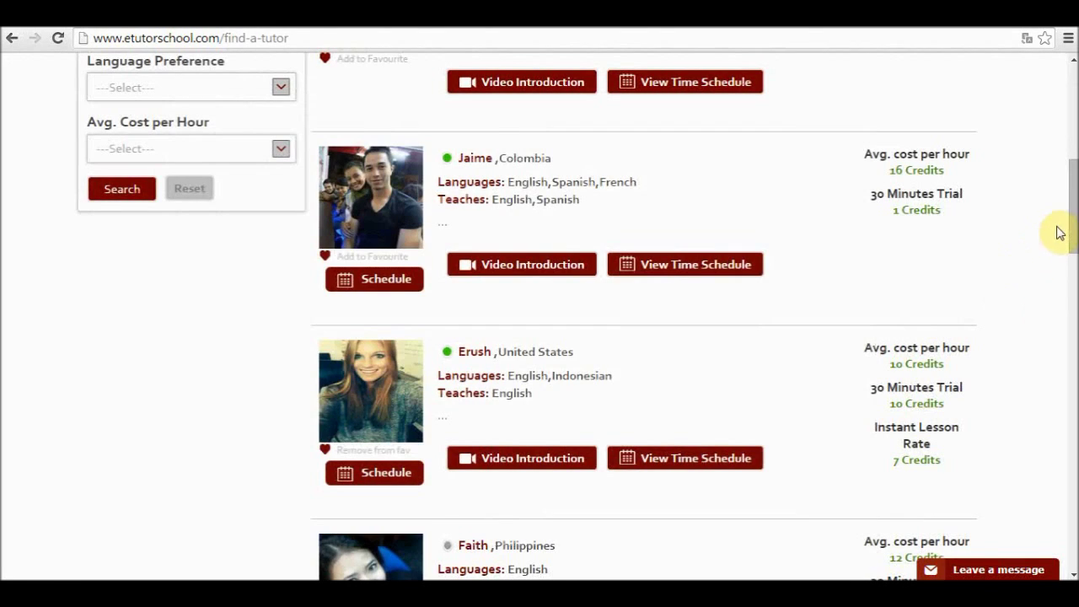
{"action": "left_click_drag", "start_coordinate": [1068, 223], "coordinate": [1067, 220]}
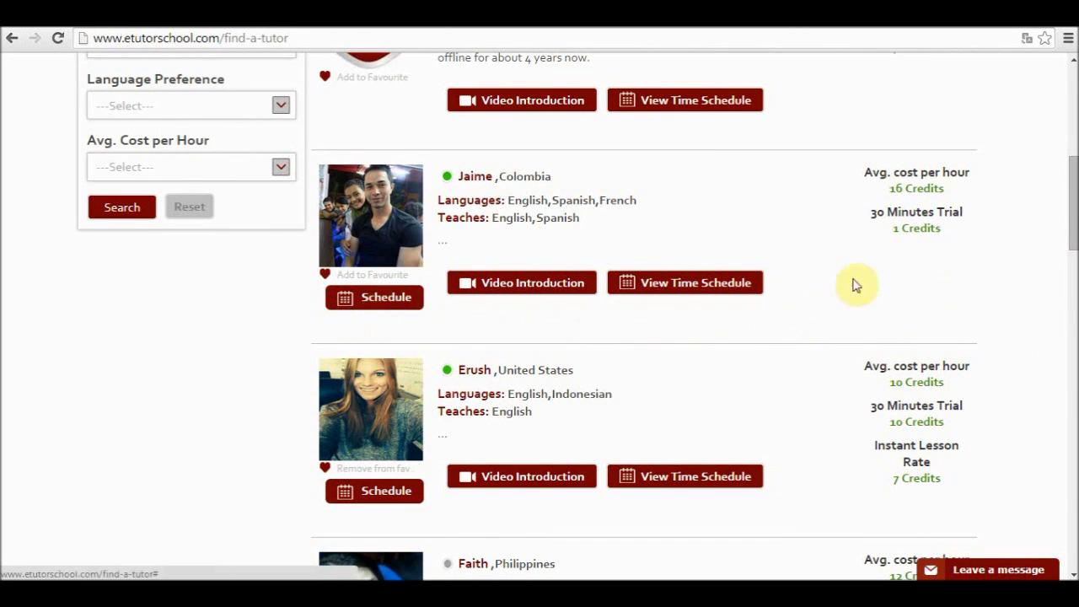
{"action": "left_click_drag", "start_coordinate": [1072, 205], "coordinate": [1070, 164]}
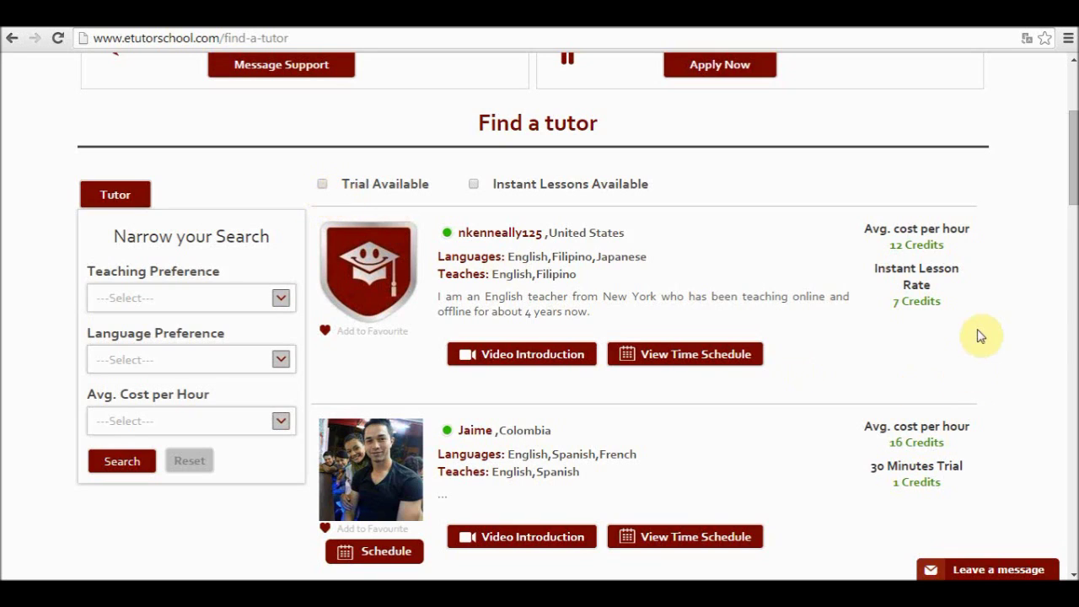
{"action": "left_click_drag", "start_coordinate": [1073, 181], "coordinate": [1071, 208]}
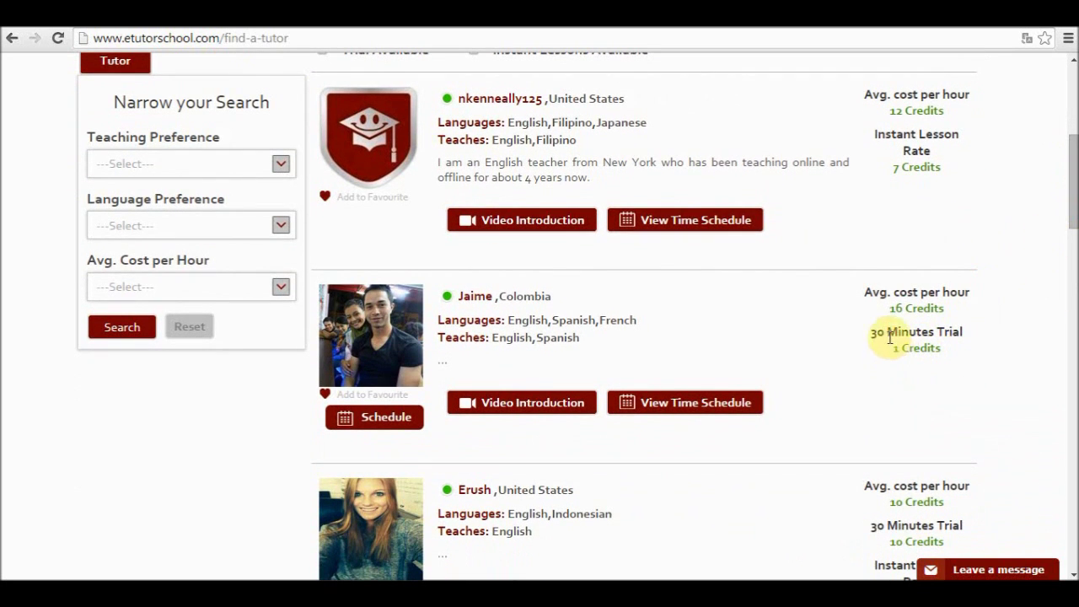
{"action": "left_click_drag", "start_coordinate": [886, 332], "coordinate": [958, 332]}
{"action": "left_click", "coordinate": [933, 347]}
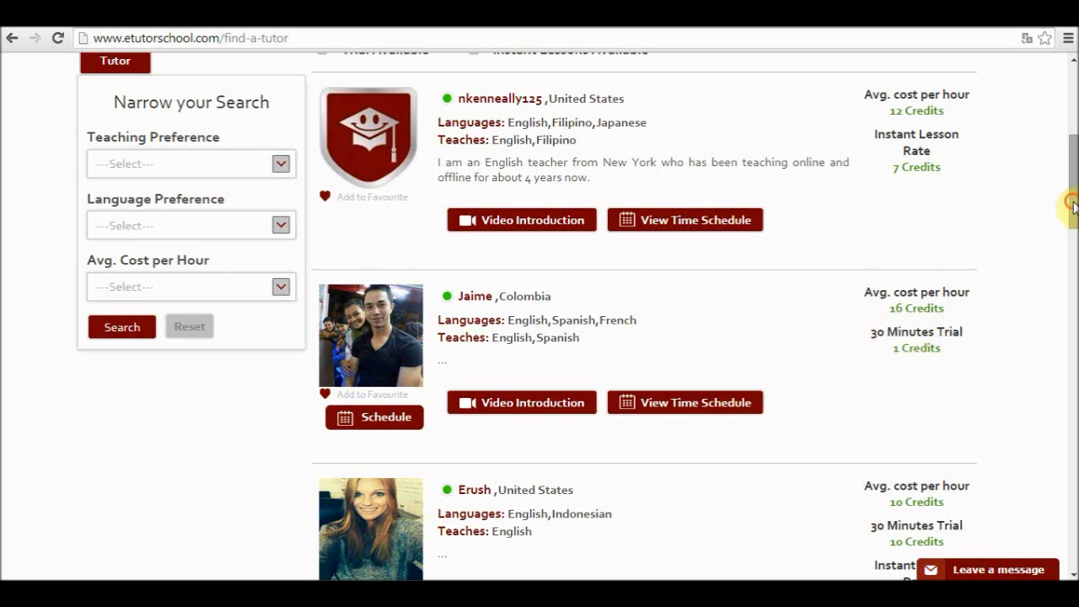
{"action": "mouse_move", "coordinate": [1073, 202]}
{"action": "left_mouse_down"}
{"action": "mouse_move", "coordinate": [1075, 177]}
{"action": "mouse_move", "coordinate": [1075, 191]}
{"action": "left_mouse_up"}
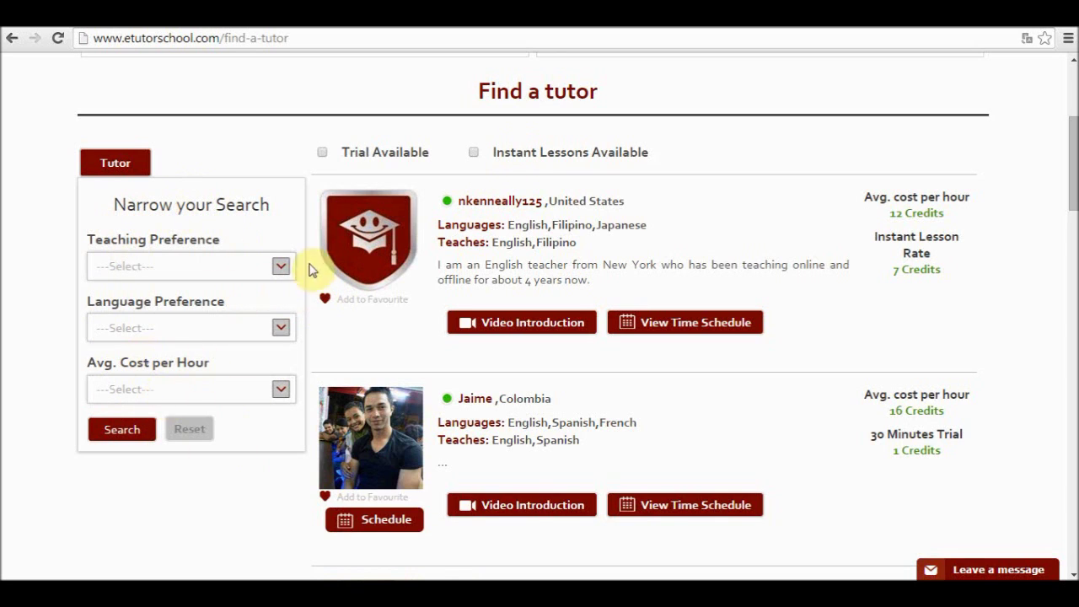
{"action": "left_click_drag", "start_coordinate": [221, 240], "coordinate": [99, 230]}
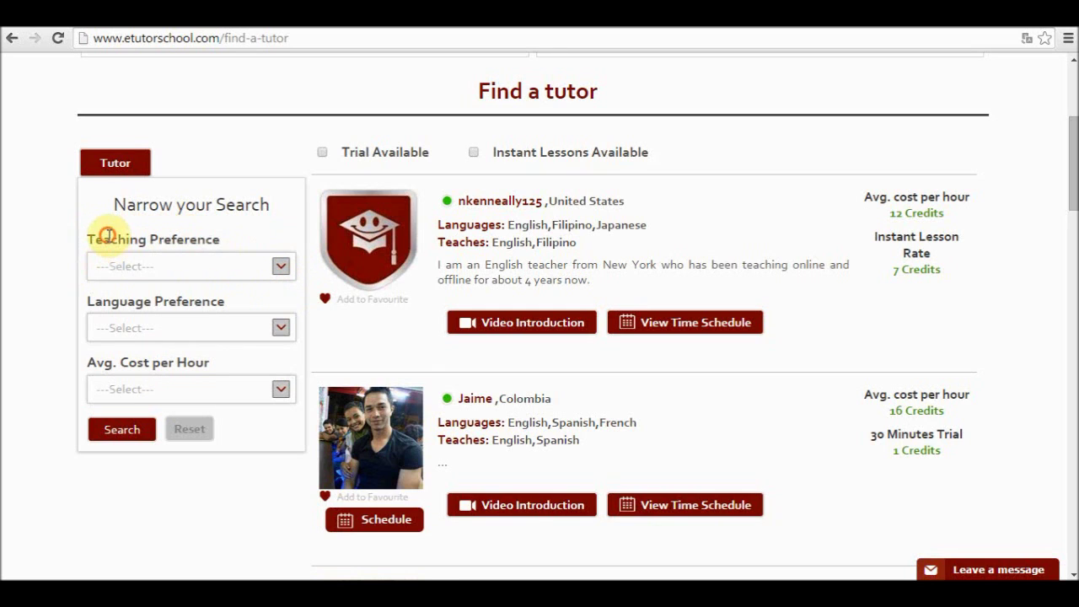
{"action": "left_click", "coordinate": [93, 236]}
{"action": "left_click_drag", "start_coordinate": [87, 236], "coordinate": [228, 238]}
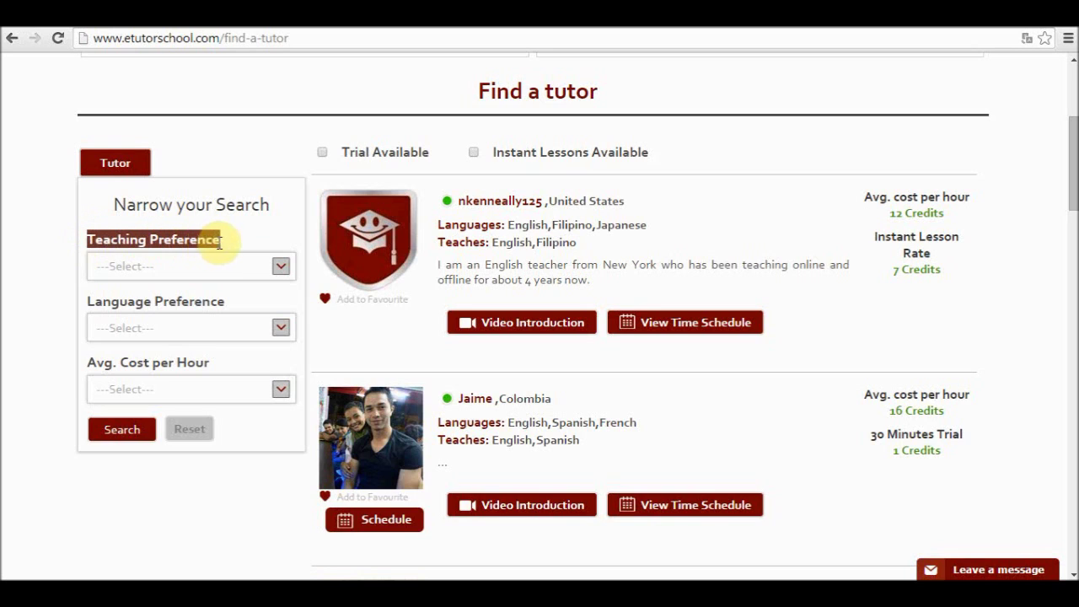
{"action": "left_click", "coordinate": [226, 241]}
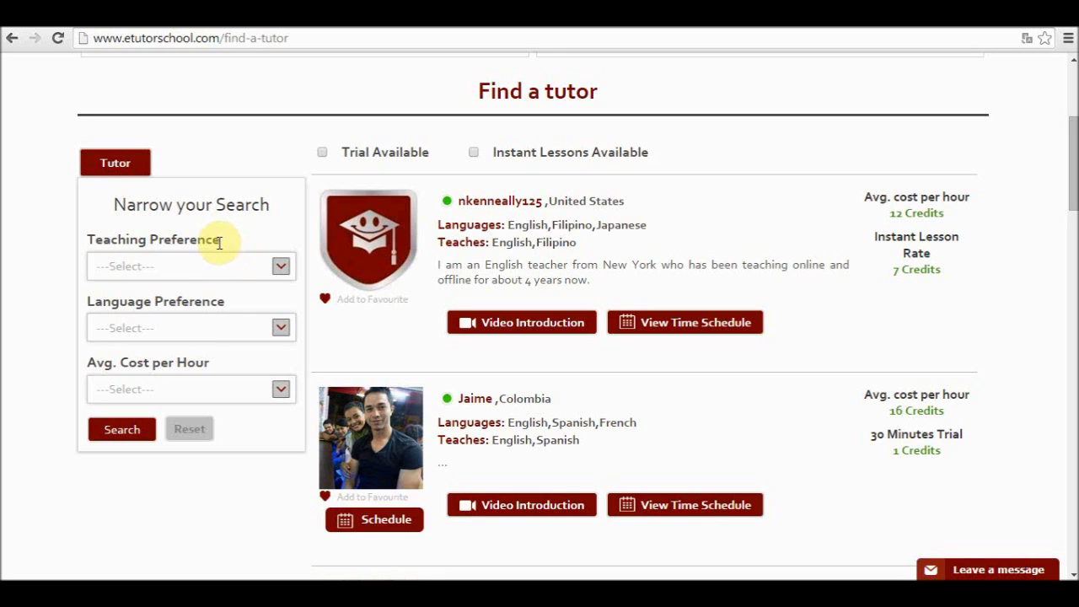
{"action": "left_click", "coordinate": [282, 267]}
{"action": "left_click", "coordinate": [284, 268]}
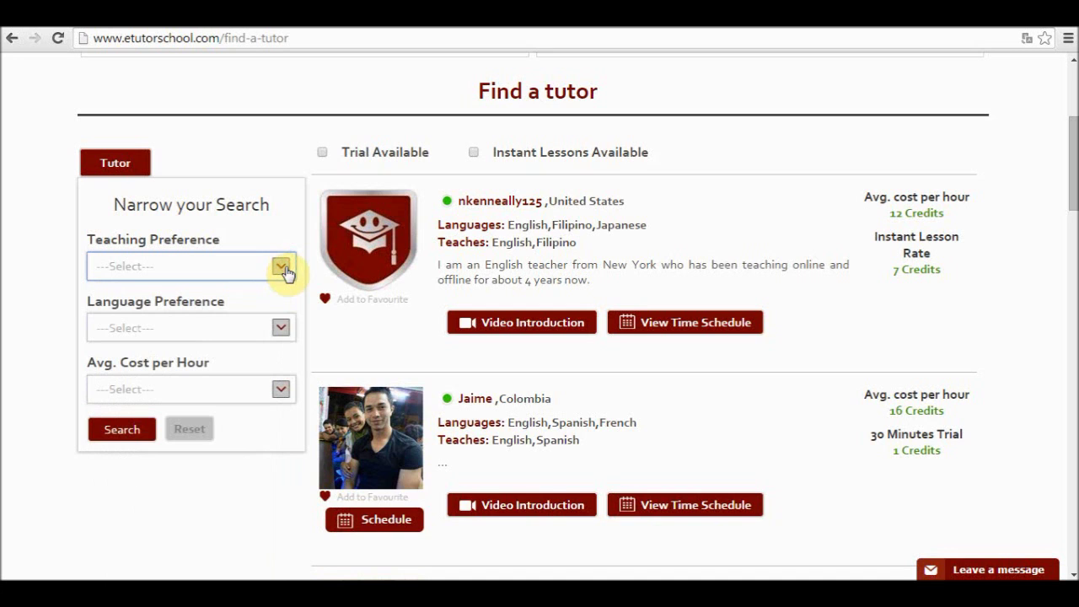
{"action": "left_click_drag", "start_coordinate": [1073, 195], "coordinate": [1073, 208]}
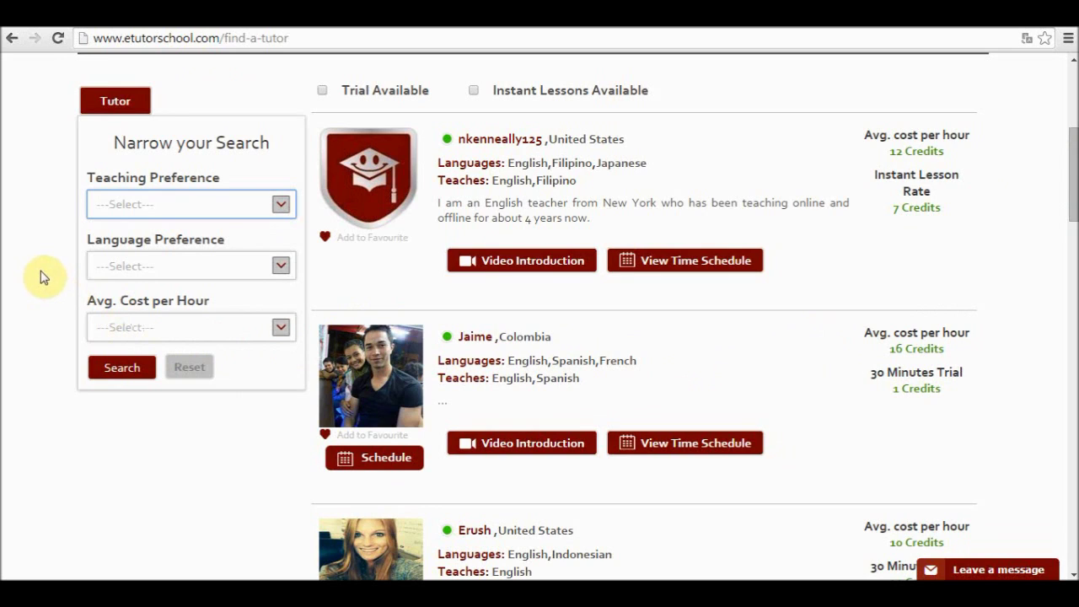
{"action": "left_click", "coordinate": [281, 268]}
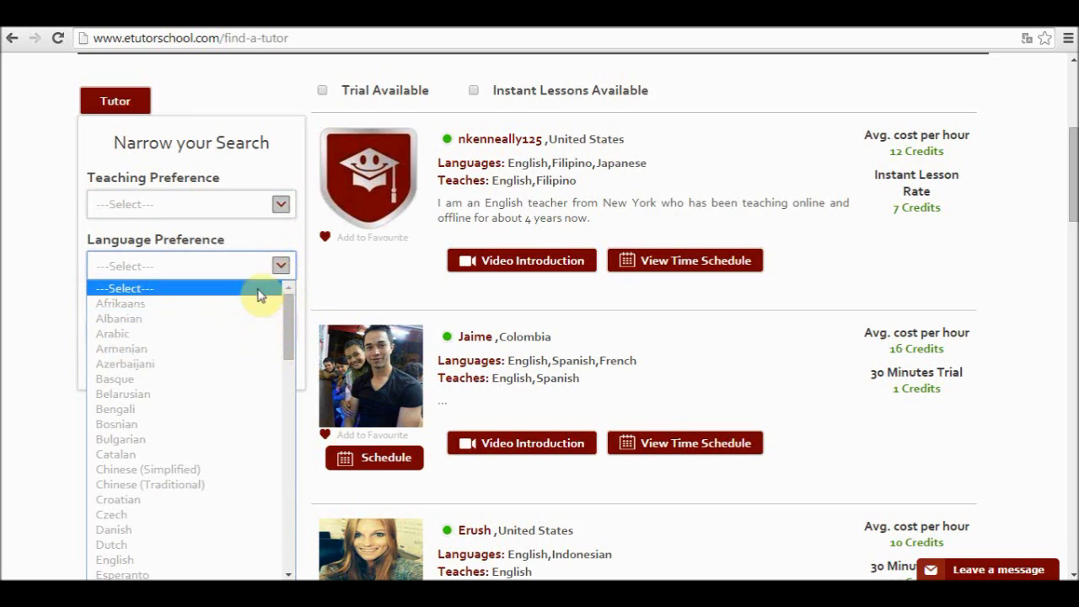
{"action": "left_click", "coordinate": [27, 242]}
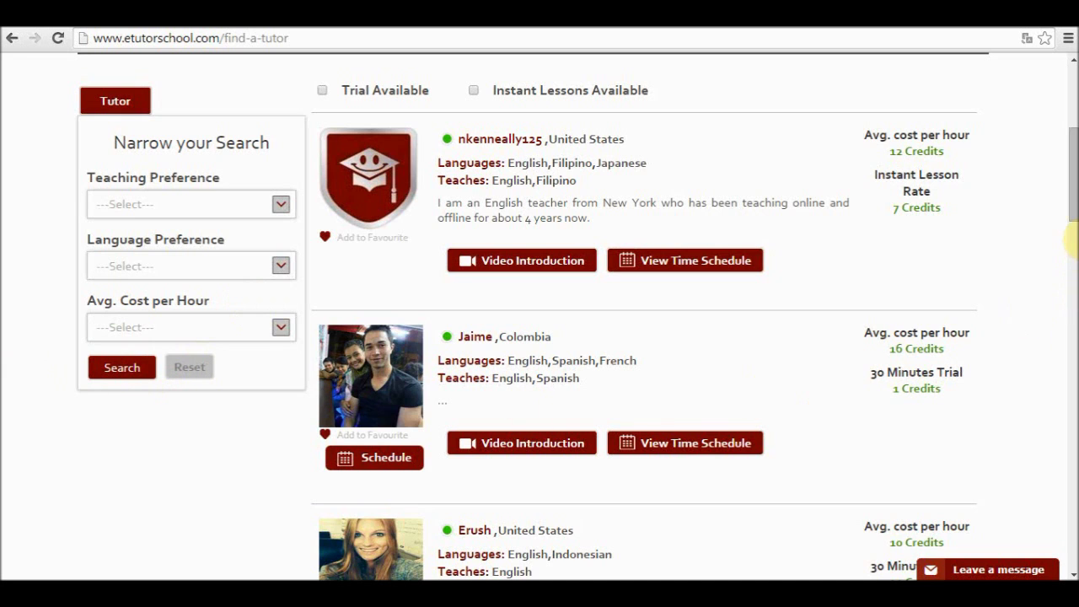
{"action": "left_click_drag", "start_coordinate": [1073, 210], "coordinate": [1072, 257]}
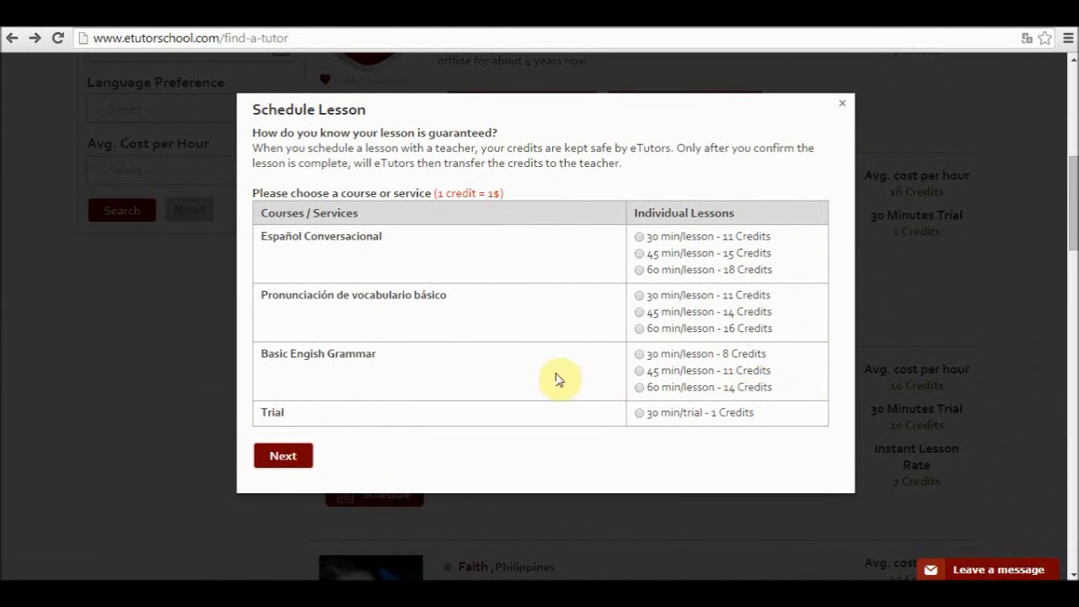
{"action": "left_click_drag", "start_coordinate": [383, 237], "coordinate": [270, 226]}
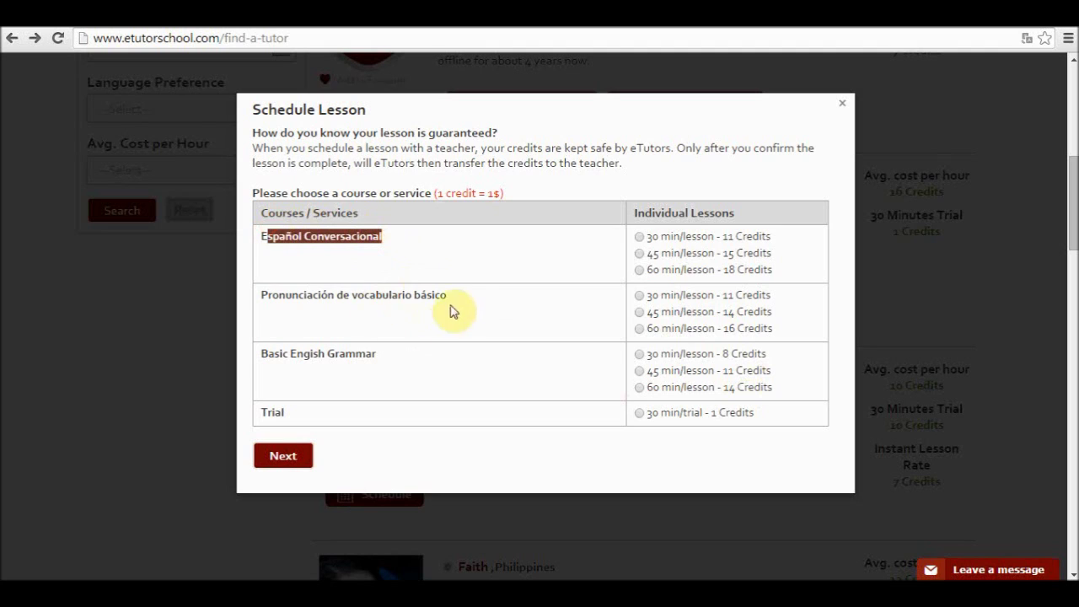
{"action": "left_click_drag", "start_coordinate": [448, 297], "coordinate": [268, 307]}
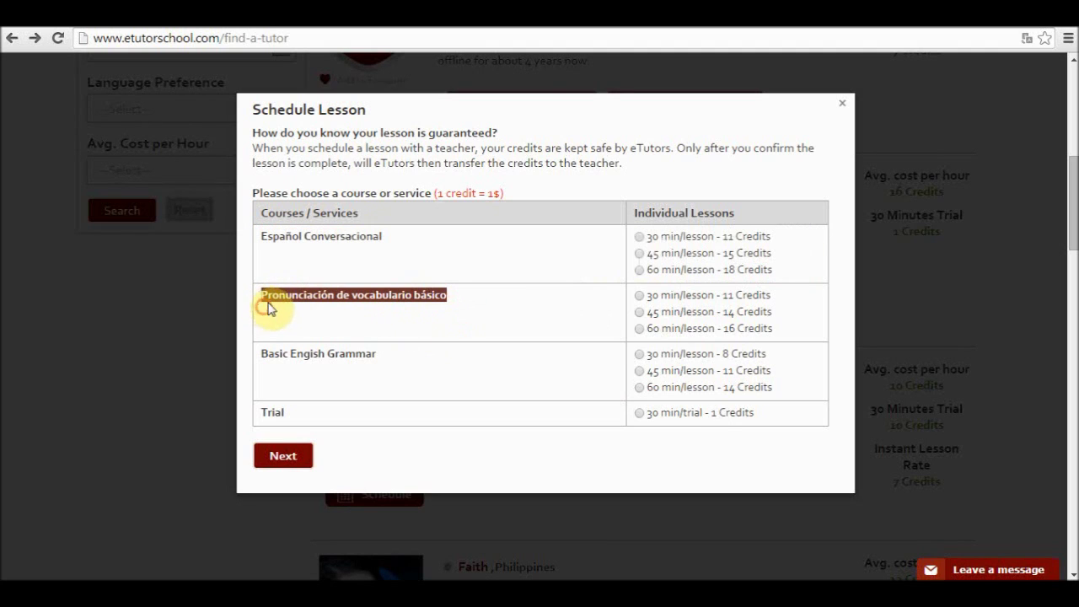
{"action": "left_click", "coordinate": [375, 237]}
{"action": "left_click_drag", "start_coordinate": [376, 237], "coordinate": [296, 233]}
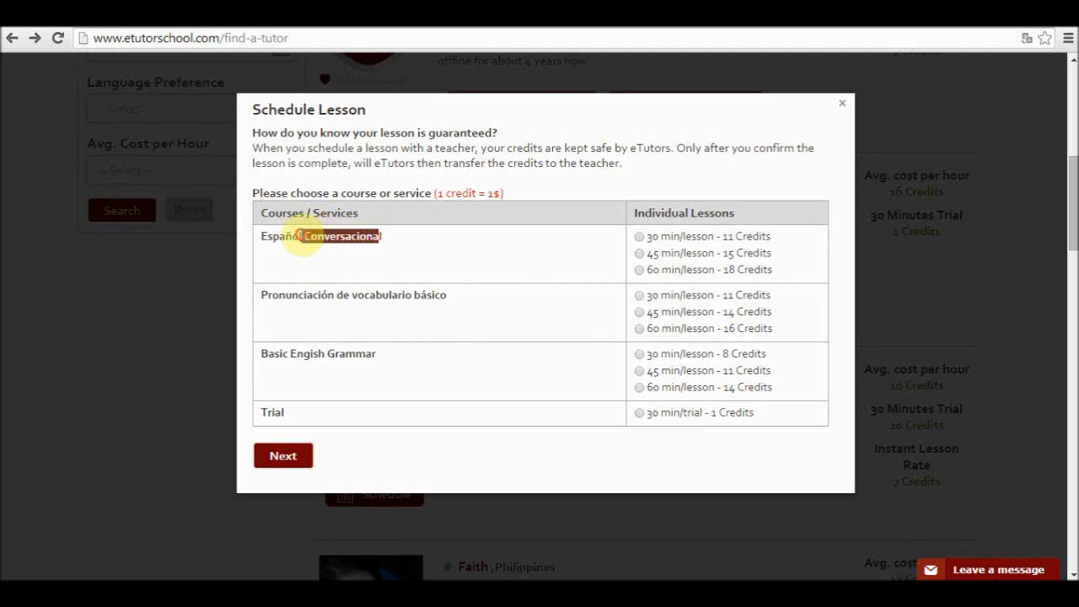
{"action": "left_click_drag", "start_coordinate": [446, 295], "coordinate": [300, 297]}
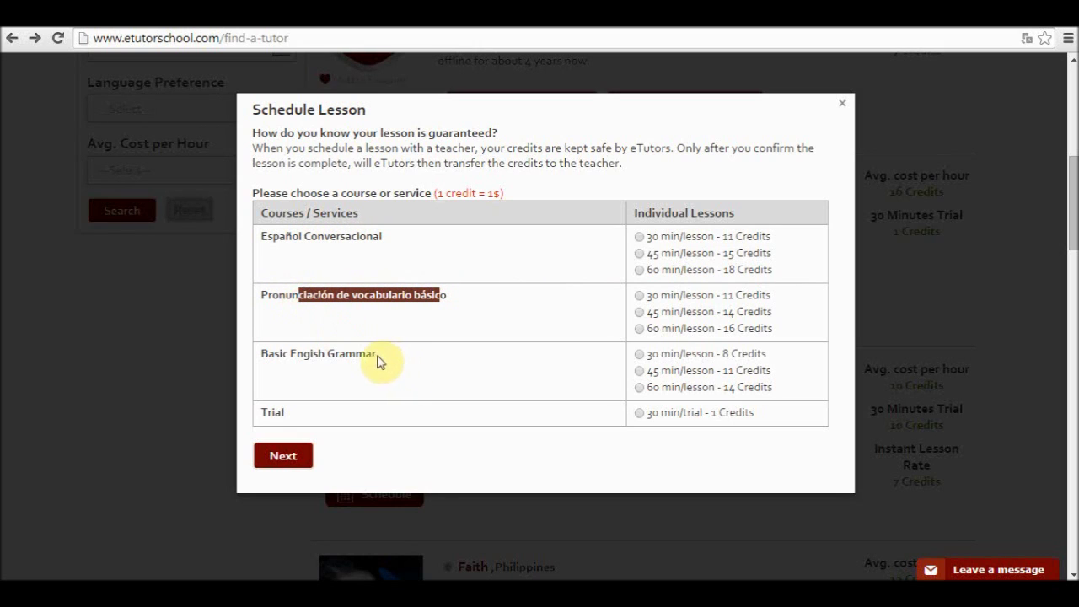
{"action": "left_click_drag", "start_coordinate": [376, 354], "coordinate": [258, 354]}
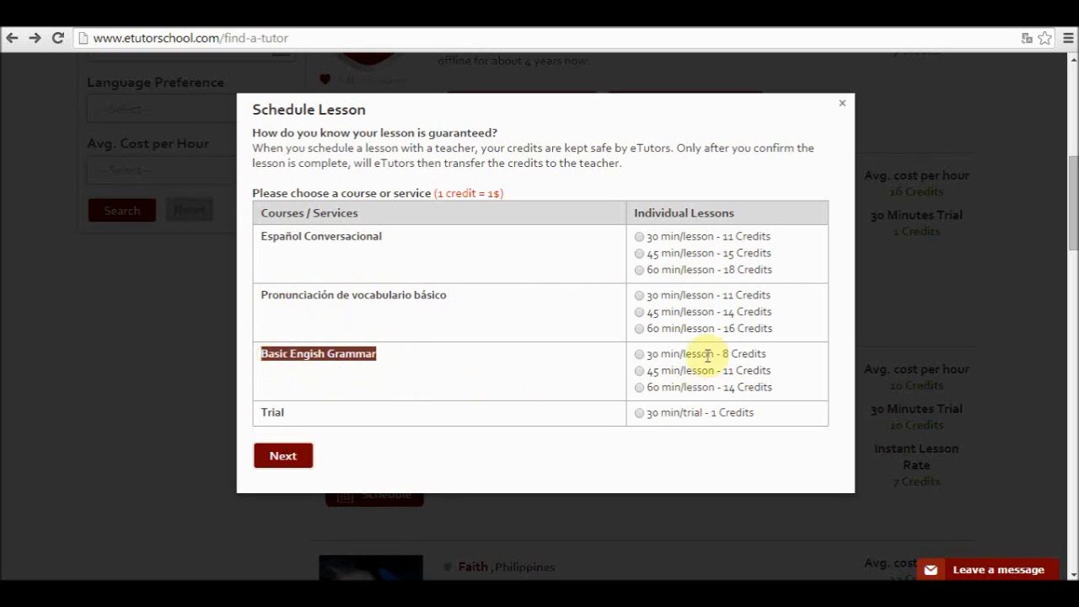
{"action": "left_click", "coordinate": [755, 245]}
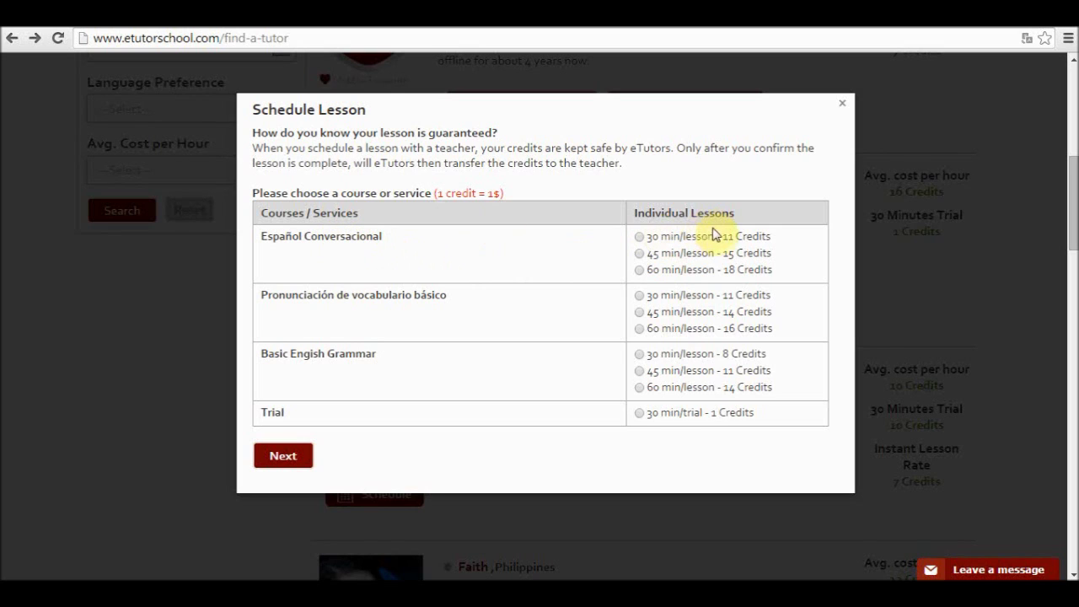
{"action": "left_click_drag", "start_coordinate": [723, 236], "coordinate": [772, 237]}
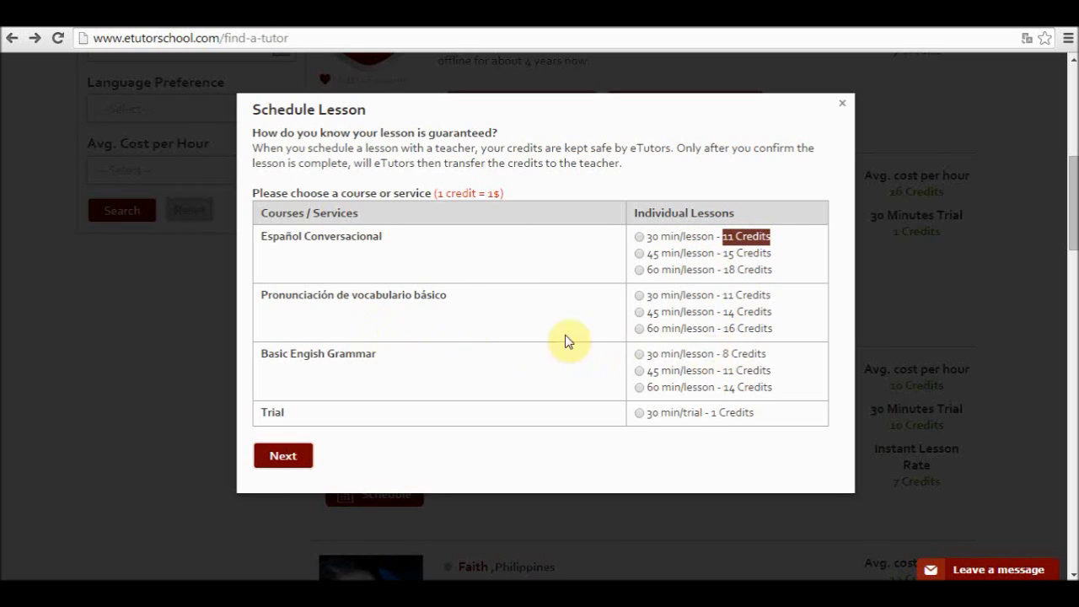
{"action": "left_click_drag", "start_coordinate": [716, 329], "coordinate": [643, 329]}
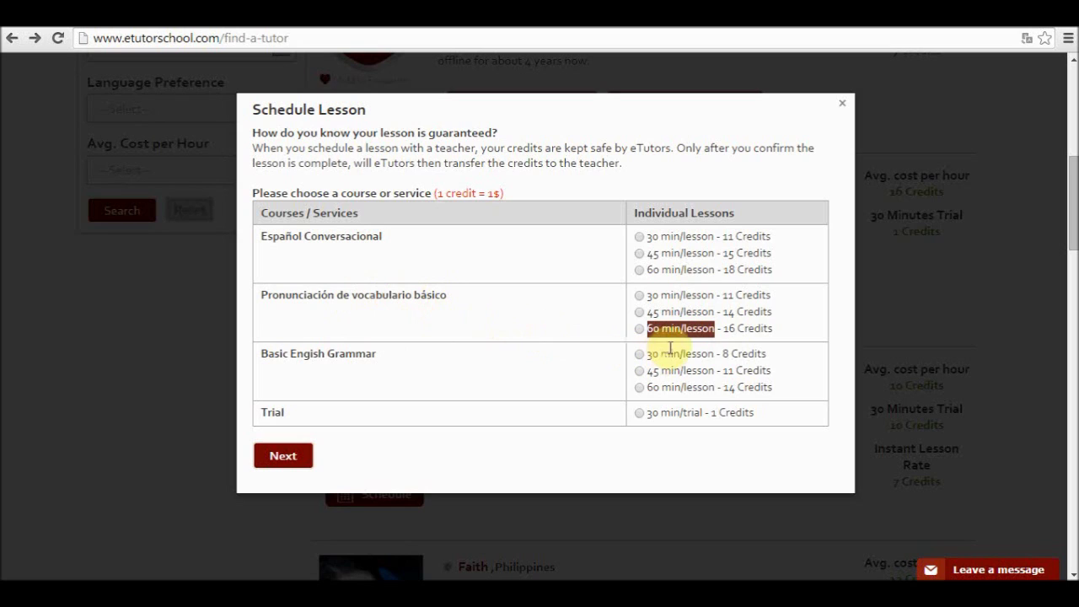
{"action": "left_click_drag", "start_coordinate": [726, 329], "coordinate": [774, 329]}
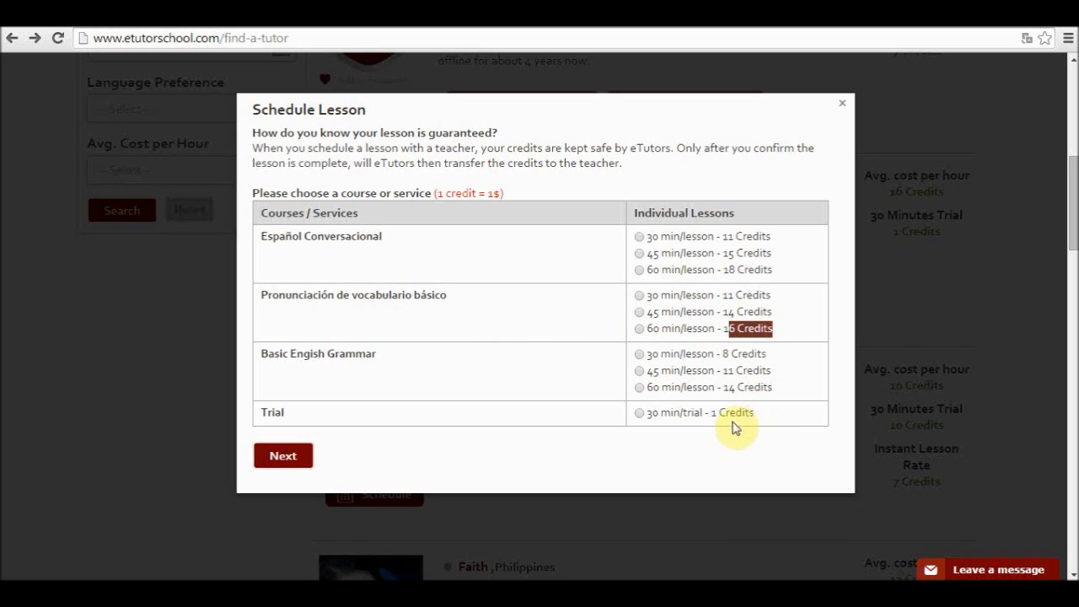
{"action": "left_click", "coordinate": [485, 384]}
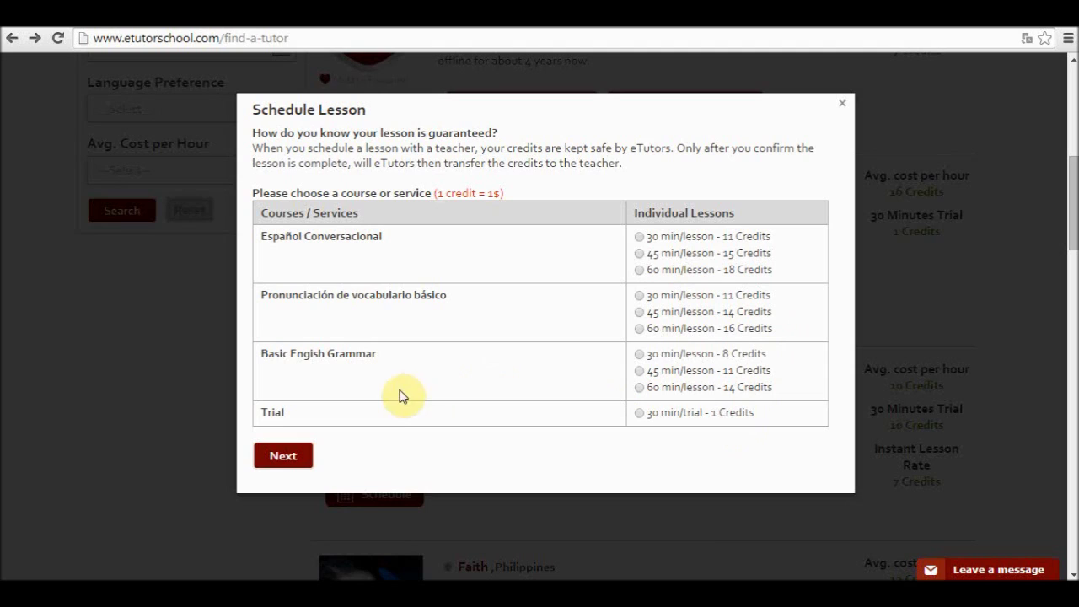
{"action": "left_click", "coordinate": [638, 414]}
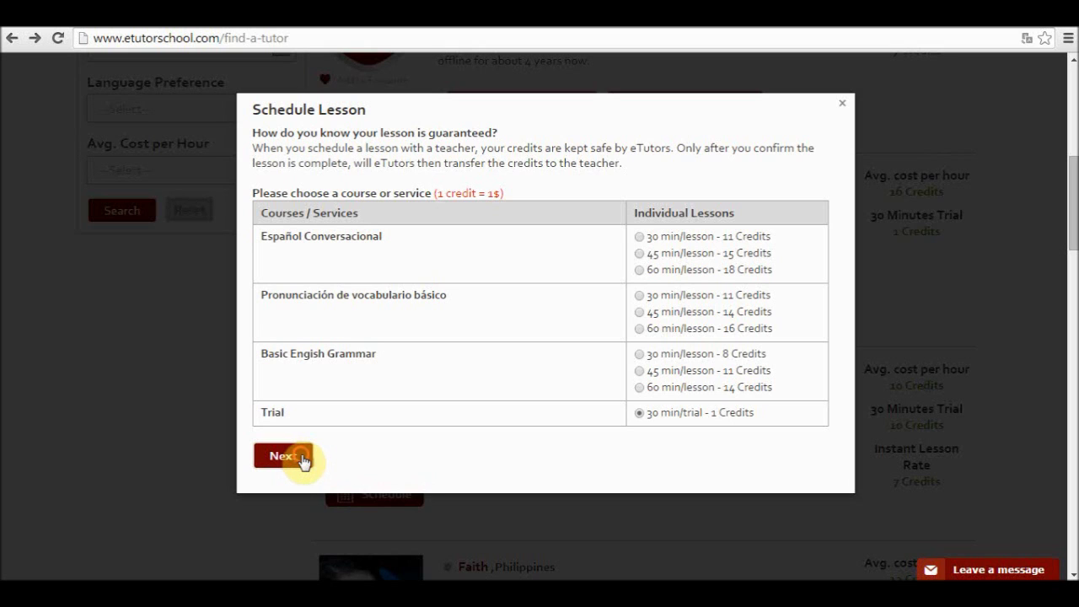
Continue with the 30 min/trial for 1 Credit to the Lesson Scheduling page
{"action": "left_click", "coordinate": [301, 459]}
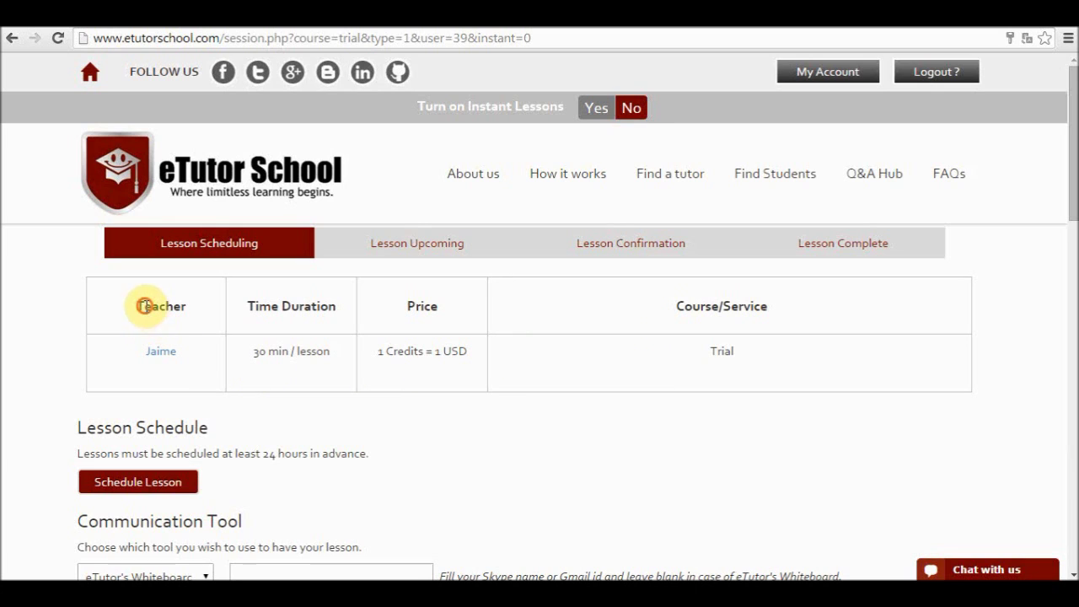
{"action": "left_click_drag", "start_coordinate": [137, 306], "coordinate": [145, 307]}
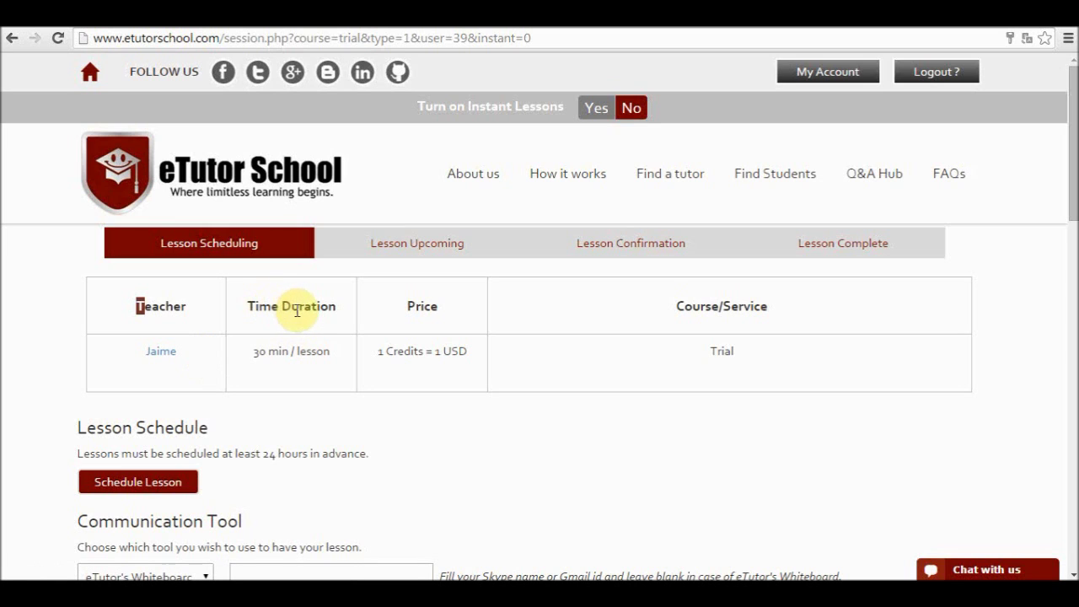
{"action": "left_click_drag", "start_coordinate": [259, 354], "coordinate": [267, 355]}
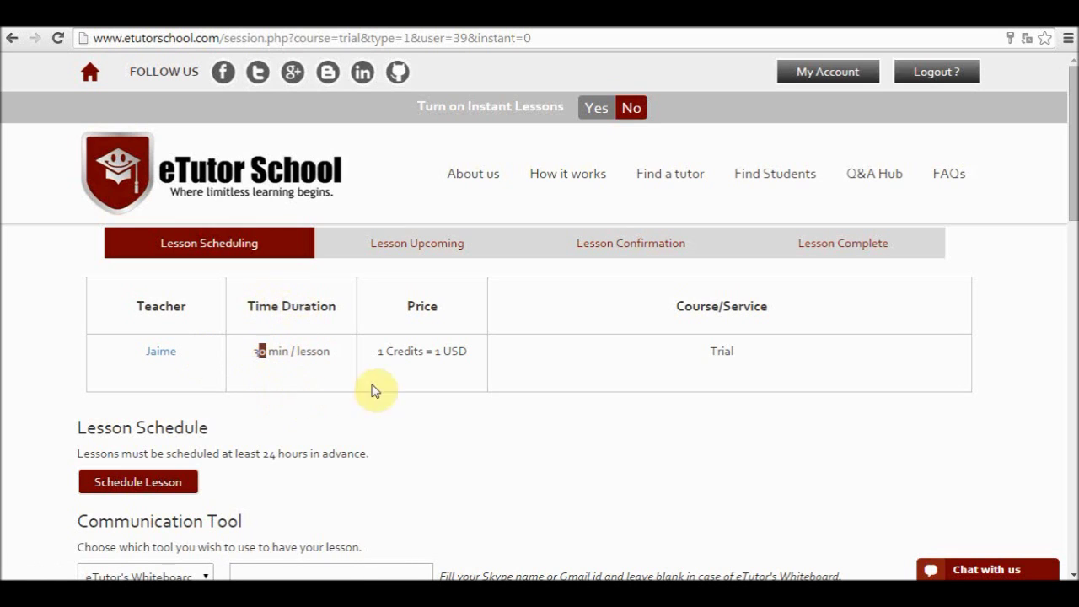
{"action": "left_click_drag", "start_coordinate": [414, 309], "coordinate": [419, 310]}
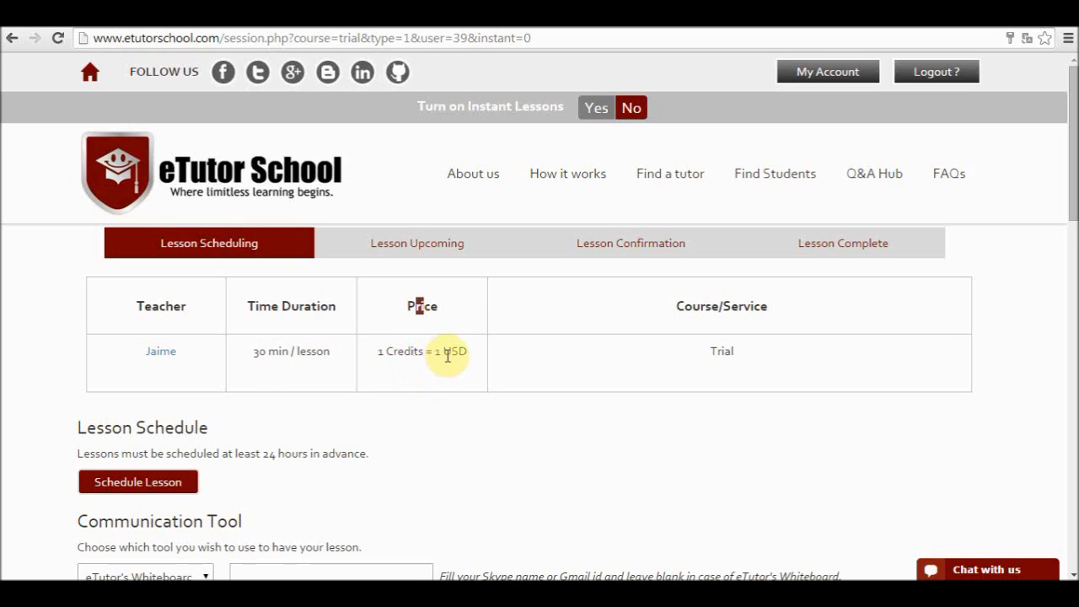
{"action": "left_click", "coordinate": [679, 305]}
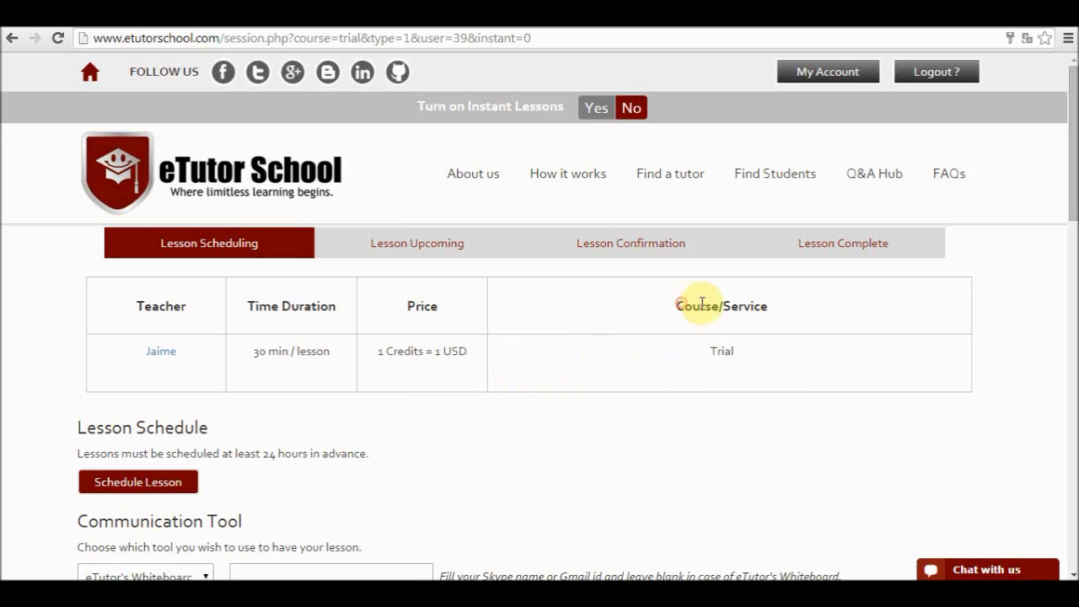
{"action": "left_click", "coordinate": [740, 306]}
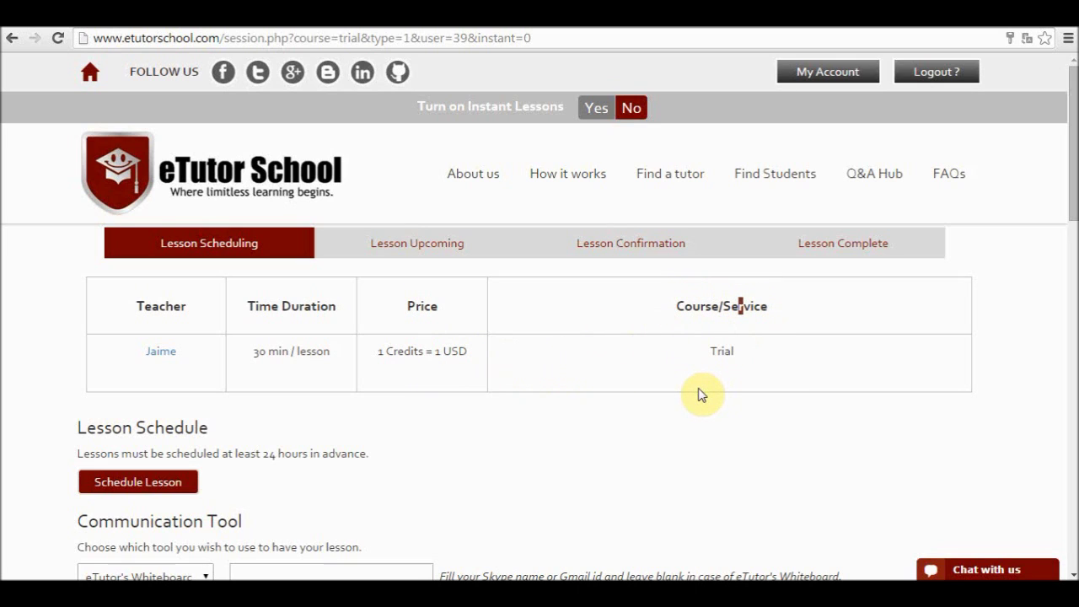
{"action": "left_click", "coordinate": [708, 352]}
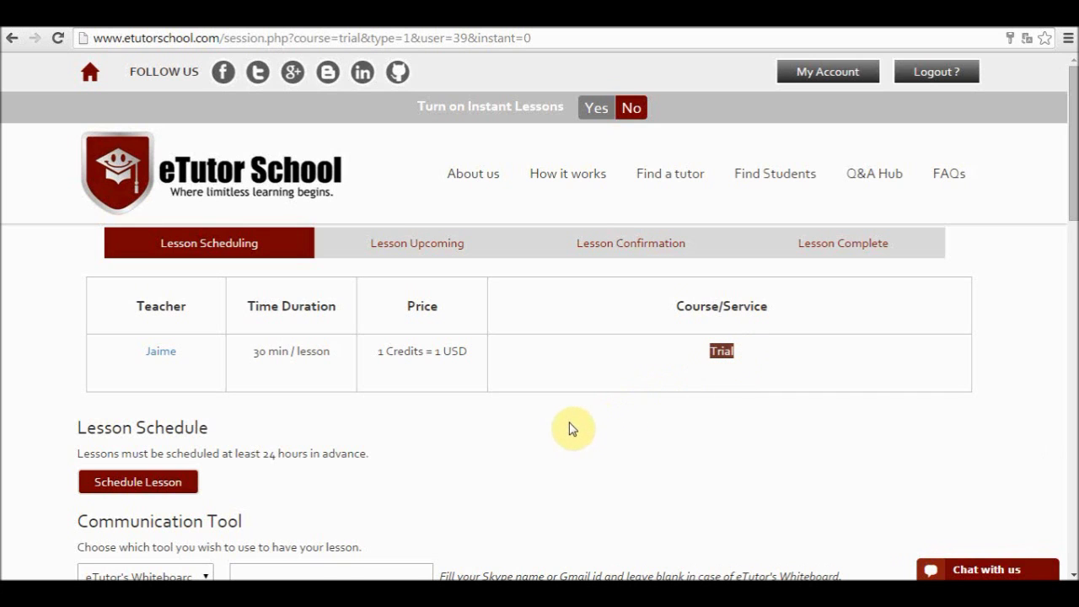
{"action": "scroll", "coordinate": [572, 417], "scroll_direction": "down", "scroll_amount": 2}
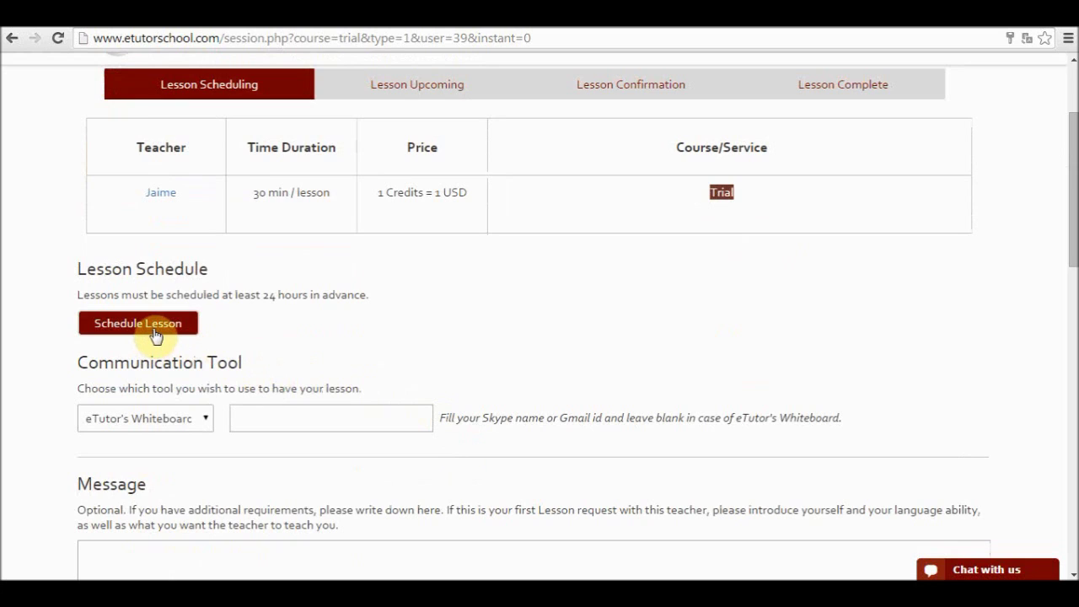
In the tutor's January schedule, mark the 18:00–18:30 slot on the 29th and close the schedule
{"action": "left_click", "coordinate": [155, 333]}
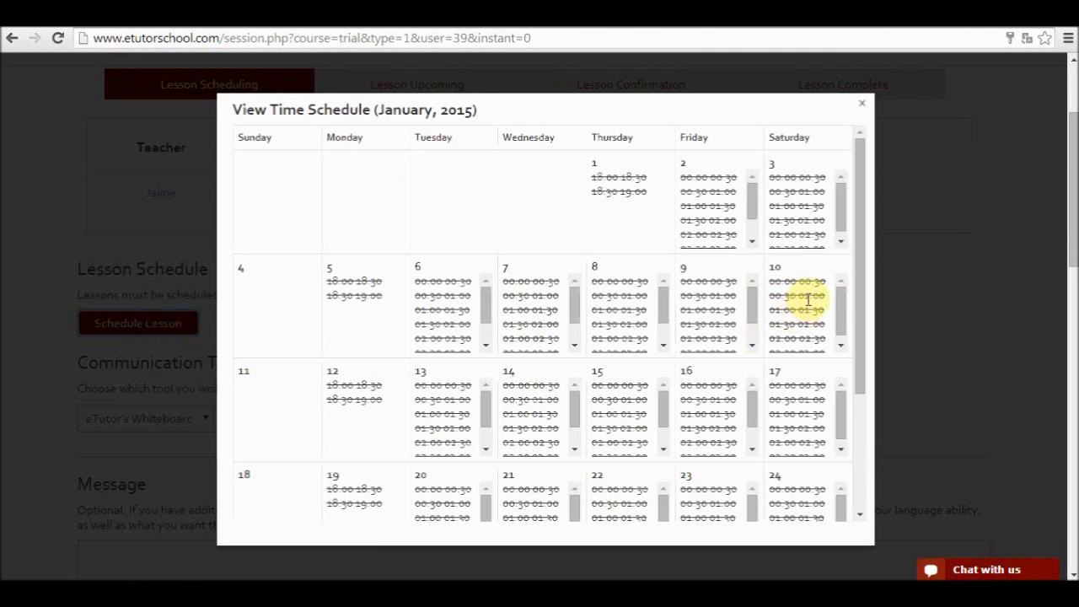
{"action": "mouse_move", "coordinate": [863, 263]}
{"action": "left_mouse_down"}
{"action": "mouse_move", "coordinate": [857, 305]}
{"action": "mouse_move", "coordinate": [860, 253]}
{"action": "left_mouse_up"}
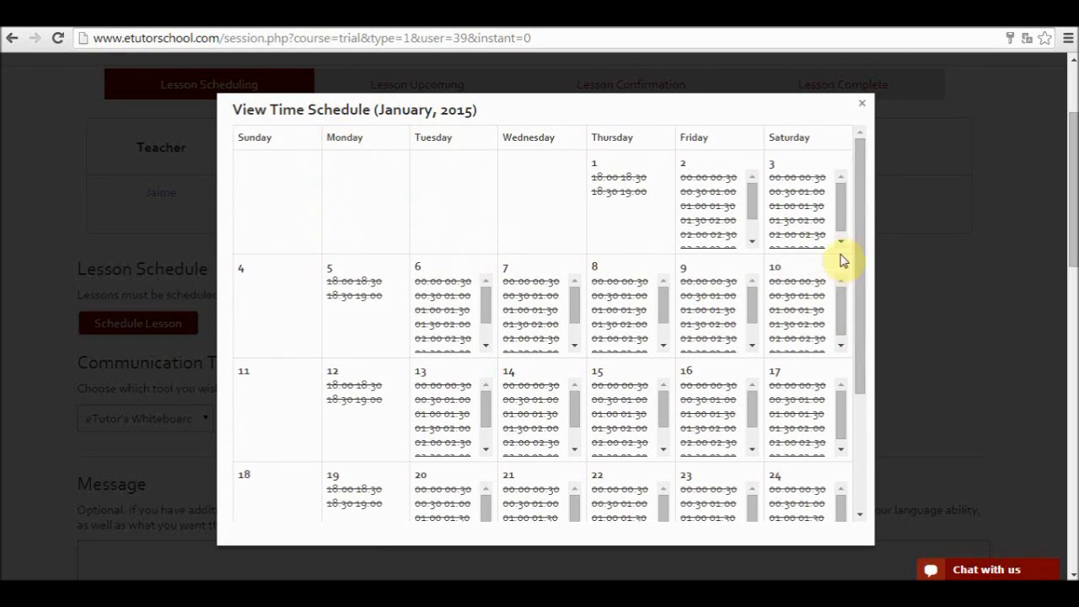
{"action": "left_click_drag", "start_coordinate": [860, 231], "coordinate": [758, 270]}
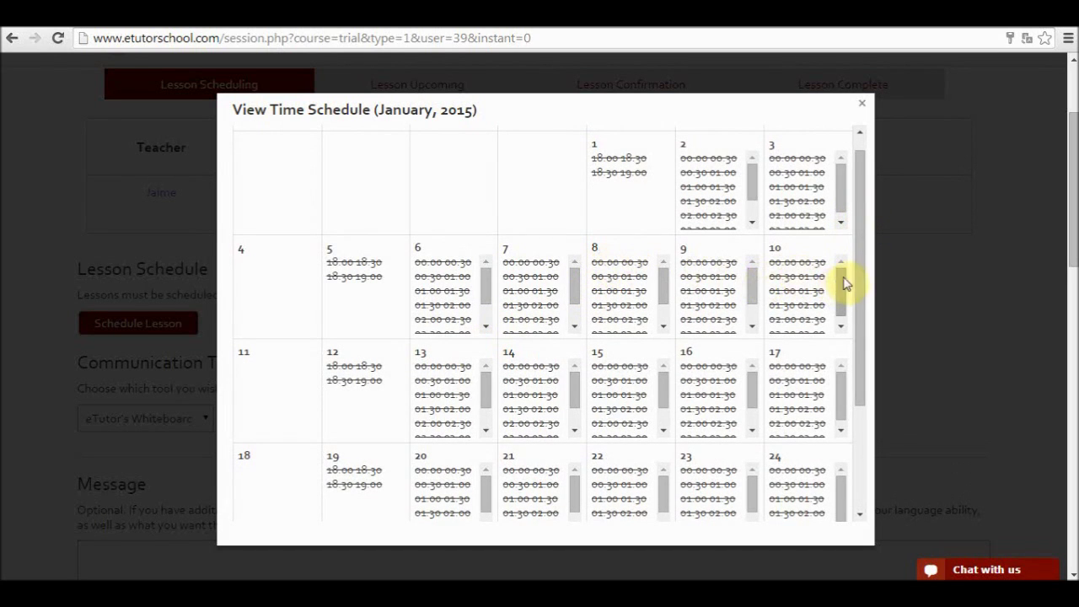
{"action": "left_click_drag", "start_coordinate": [857, 279], "coordinate": [855, 397]}
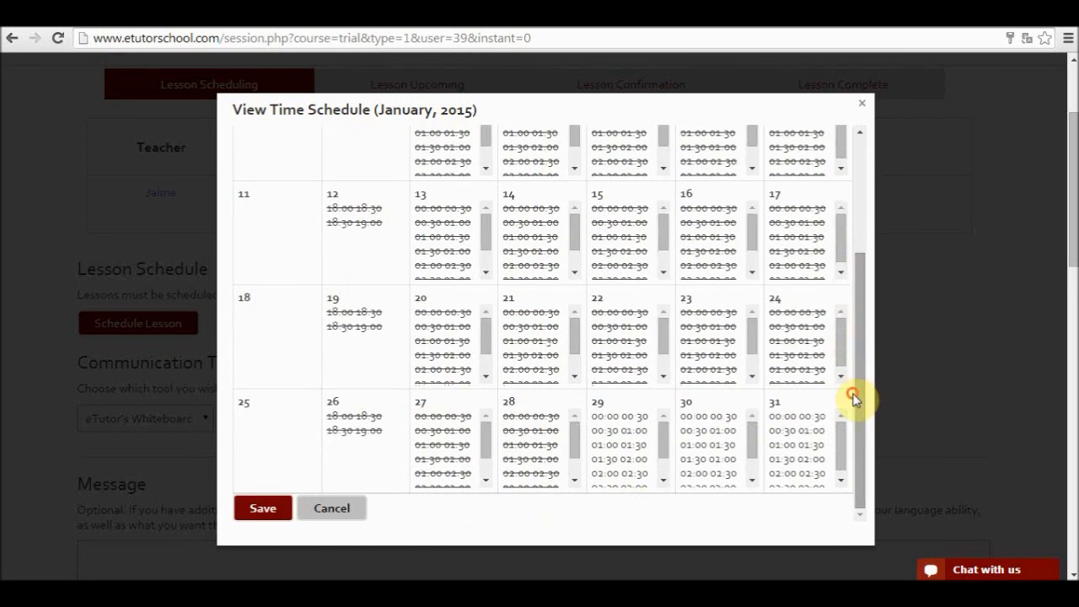
{"action": "left_click", "coordinate": [614, 415]}
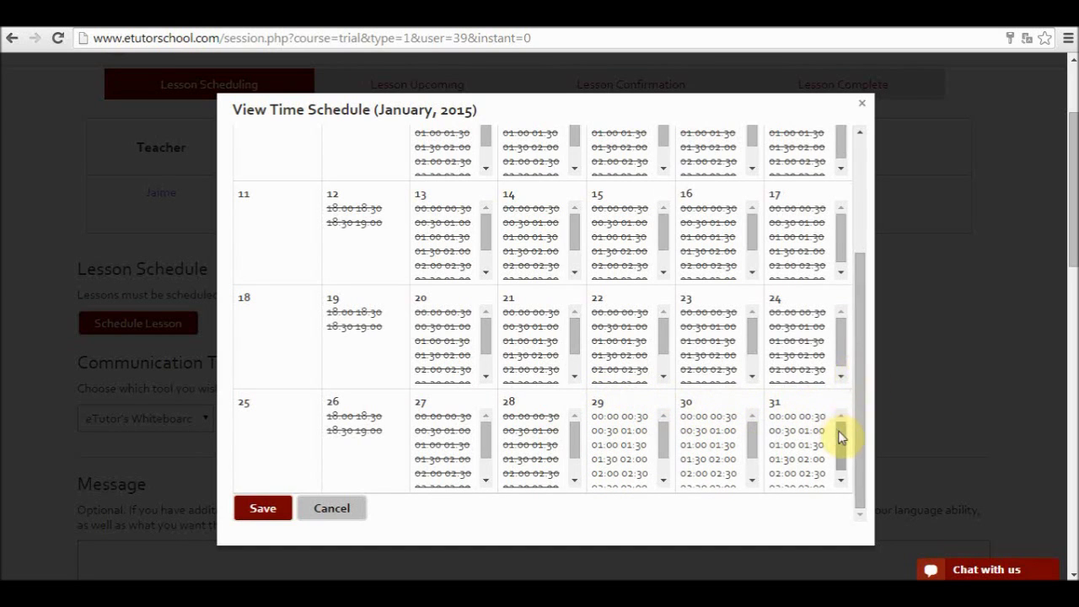
{"action": "left_click_drag", "start_coordinate": [841, 436], "coordinate": [666, 455]}
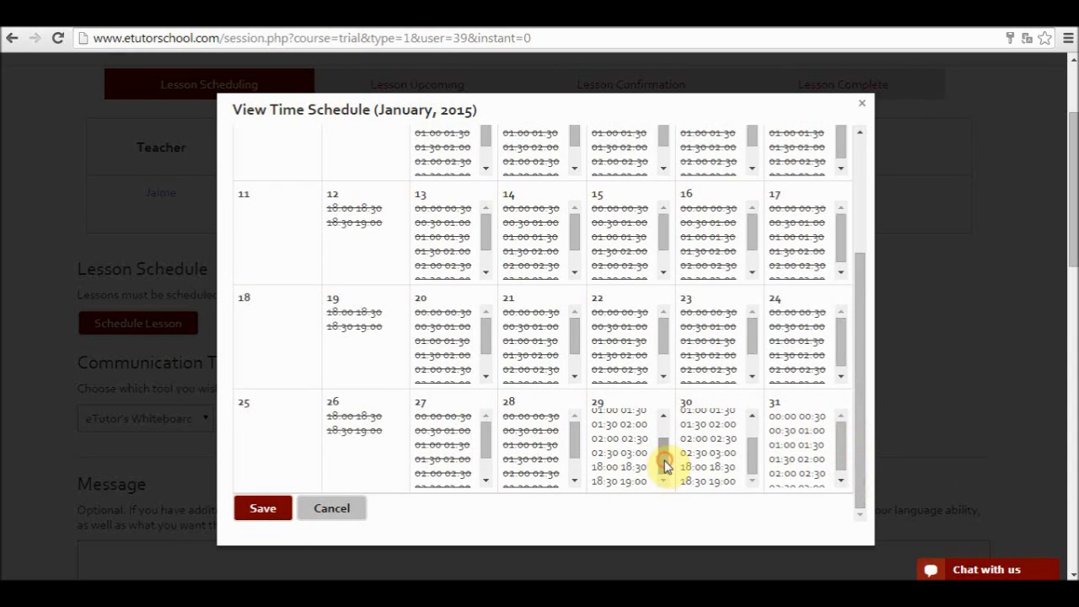
{"action": "left_click", "coordinate": [625, 470]}
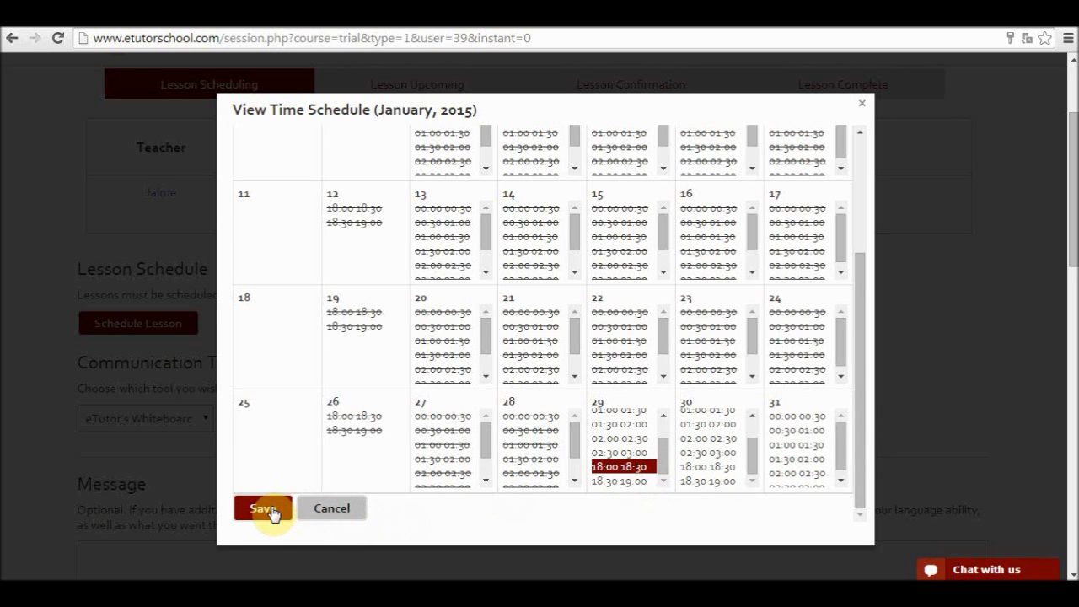
{"action": "left_click", "coordinate": [862, 108]}
{"action": "left_click_drag", "start_coordinate": [1072, 181], "coordinate": [1075, 240]}
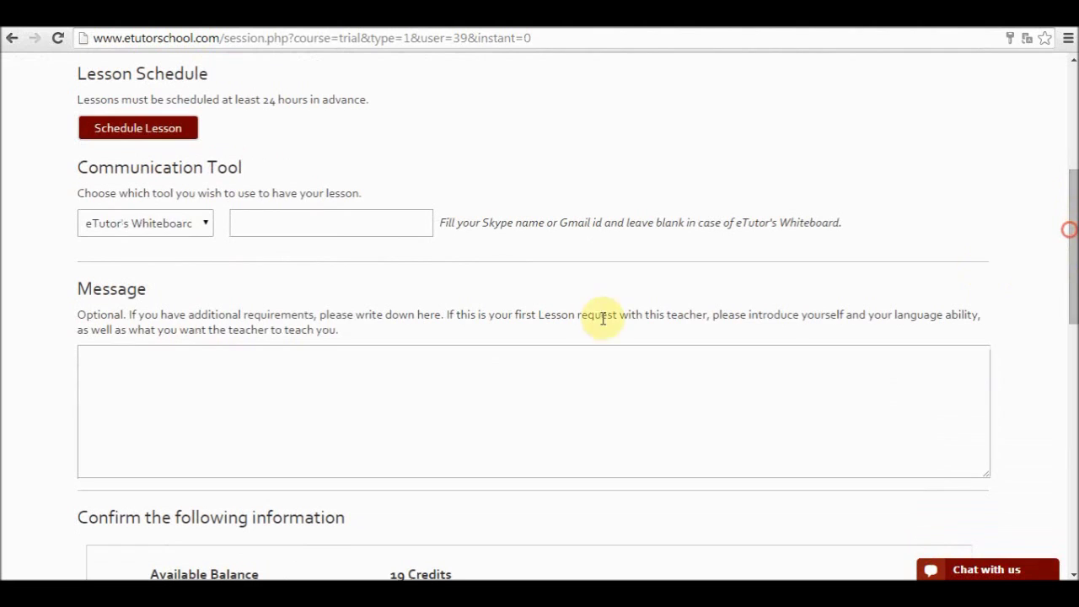
Review the communication tool options, keep eTutor's Whiteboard, and focus the optional message box
{"action": "left_click", "coordinate": [205, 224]}
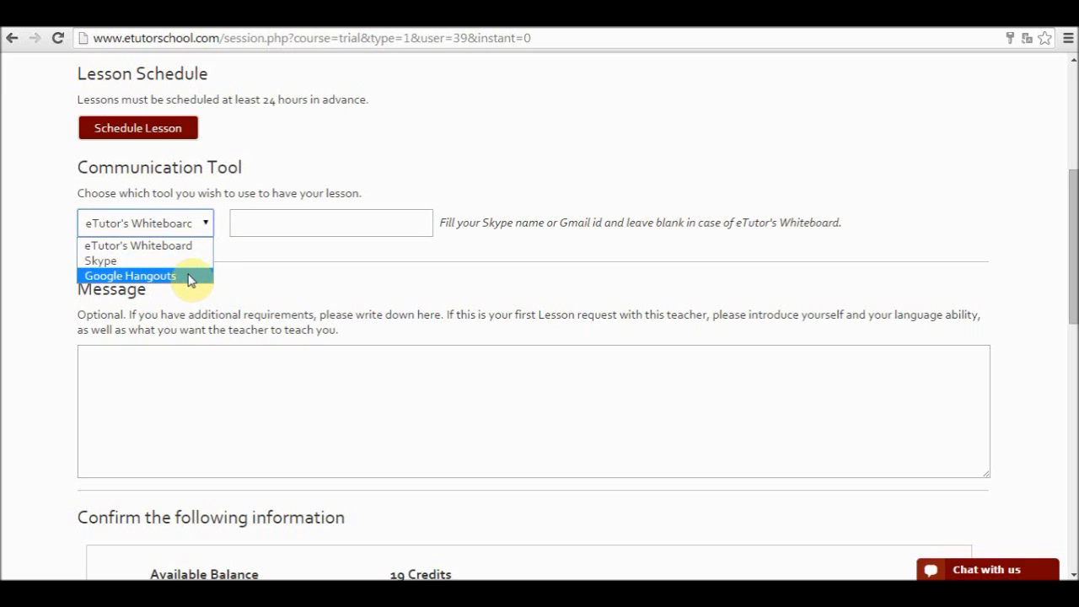
{"action": "left_click", "coordinate": [273, 225]}
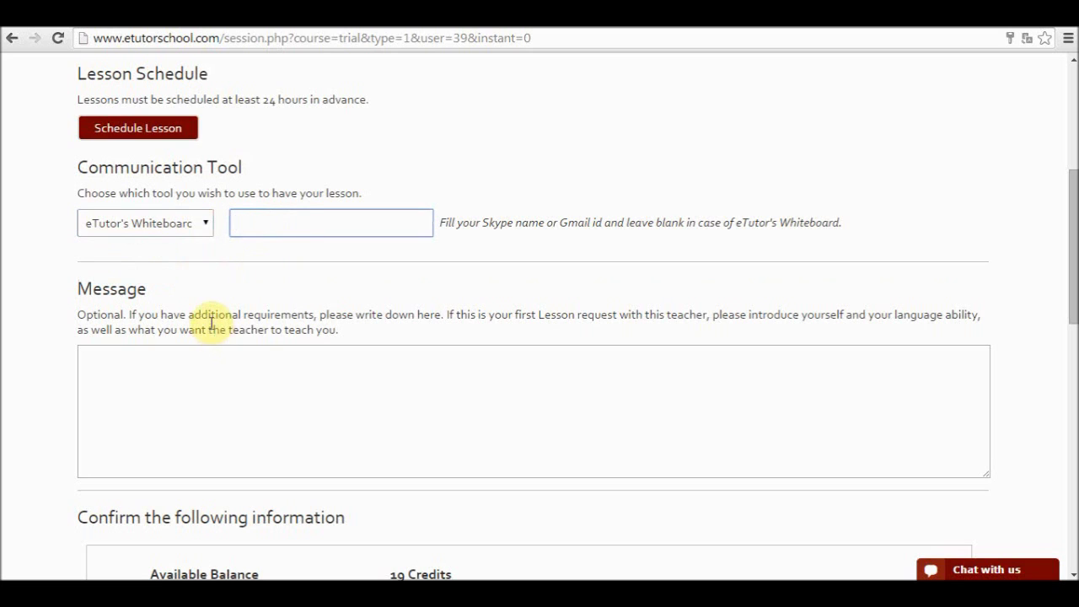
{"action": "left_click", "coordinate": [209, 230]}
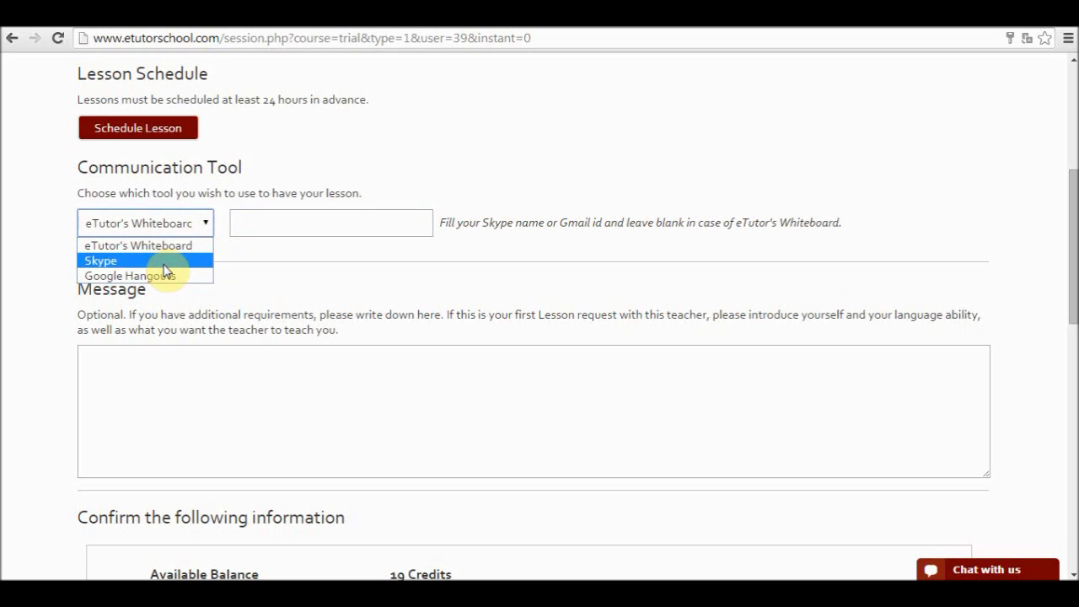
{"action": "left_click", "coordinate": [251, 224]}
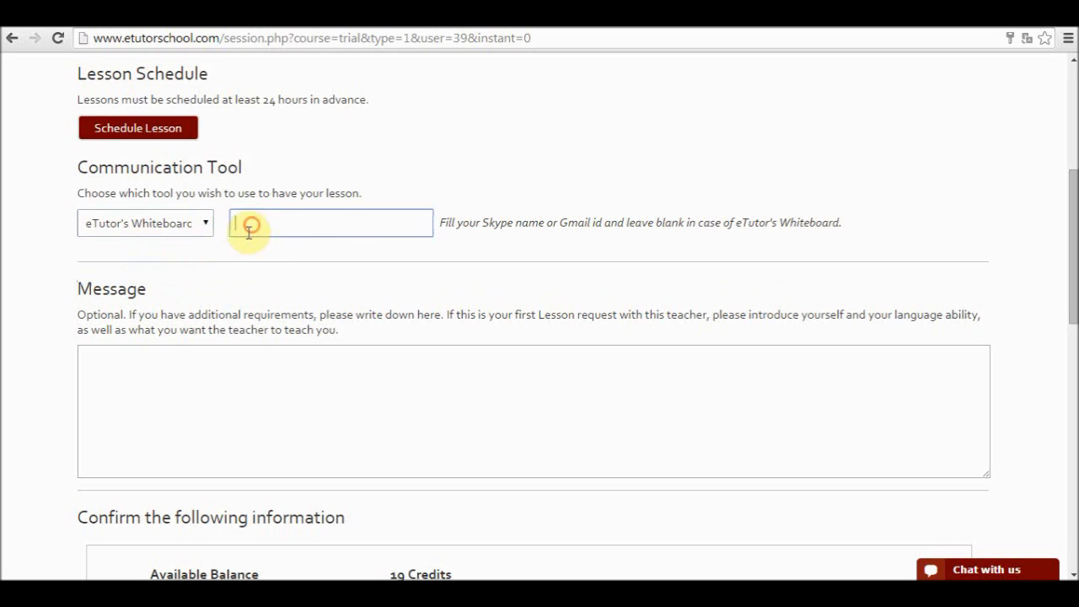
{"action": "left_click", "coordinate": [209, 229]}
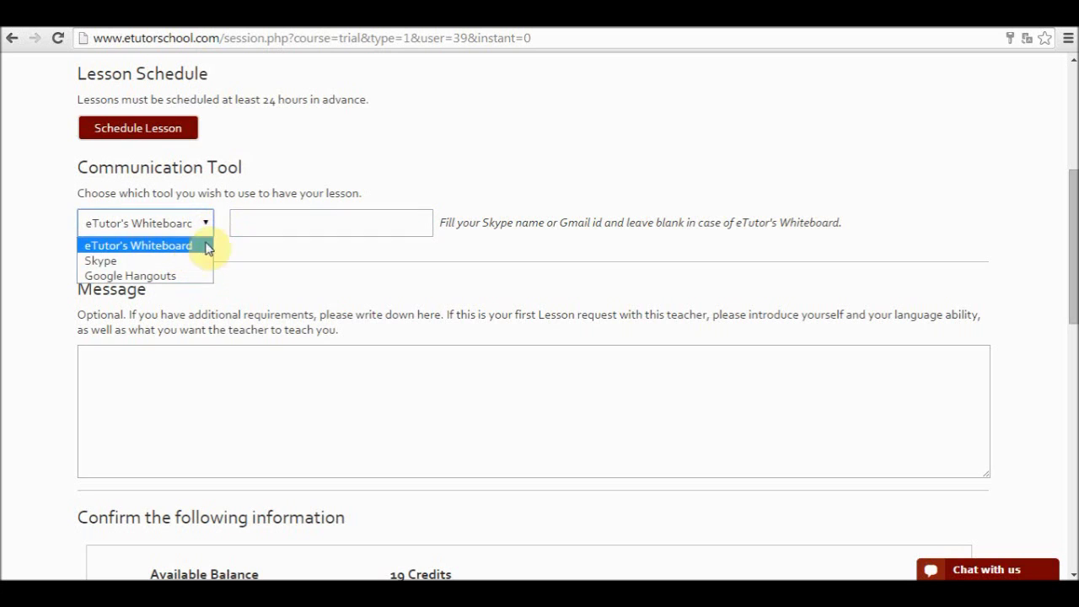
{"action": "left_click", "coordinate": [232, 219]}
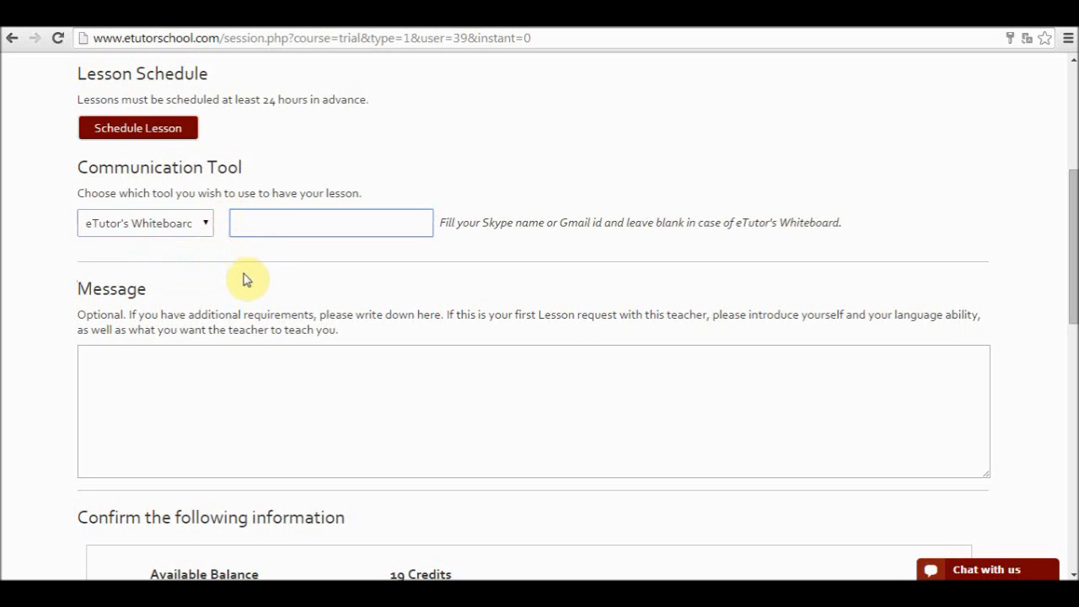
{"action": "left_click", "coordinate": [189, 389]}
{"action": "scroll", "coordinate": [203, 304], "scroll_direction": "down", "scroll_amount": 2}
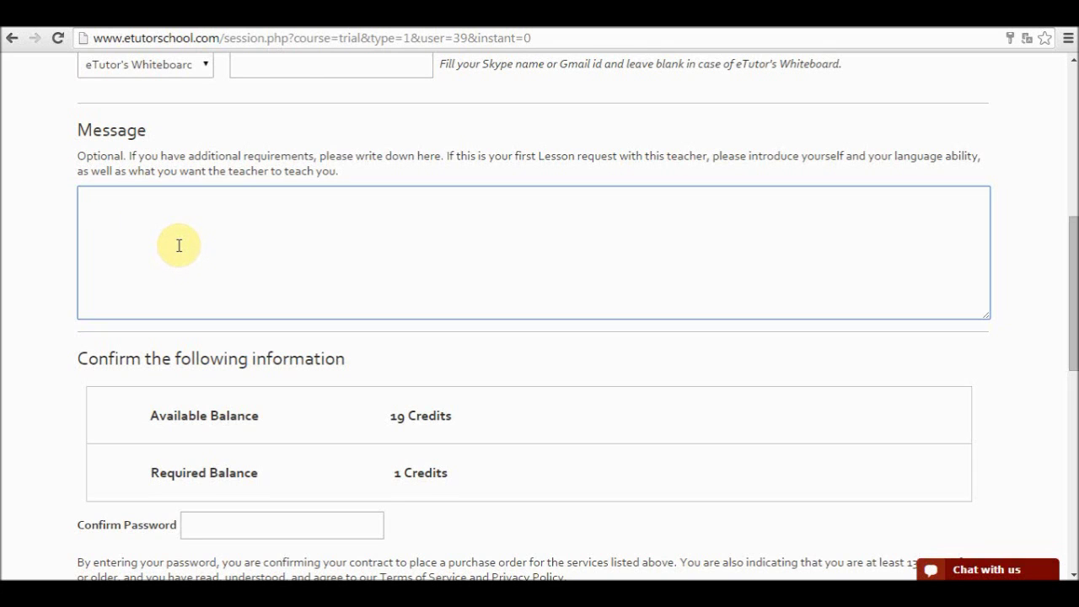
Review the confirmation showing 19 credits available and 1 required, then focus the Confirm Password field
{"action": "scroll", "coordinate": [183, 246], "scroll_direction": "down", "scroll_amount": 1}
{"action": "scroll", "coordinate": [258, 299], "scroll_direction": "down", "scroll_amount": 1}
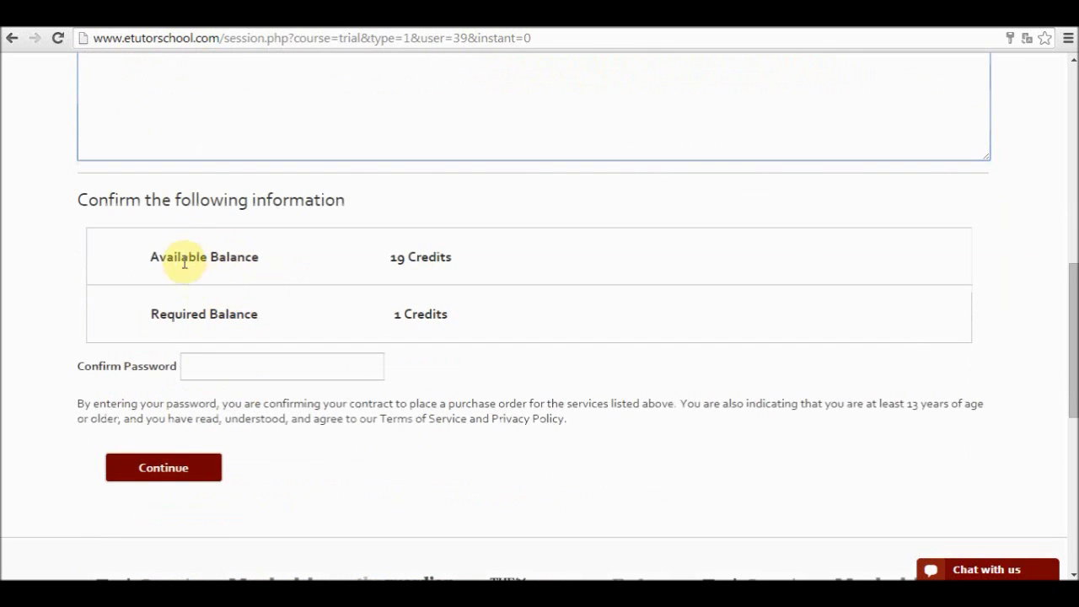
{"action": "left_click_drag", "start_coordinate": [151, 256], "coordinate": [263, 264]}
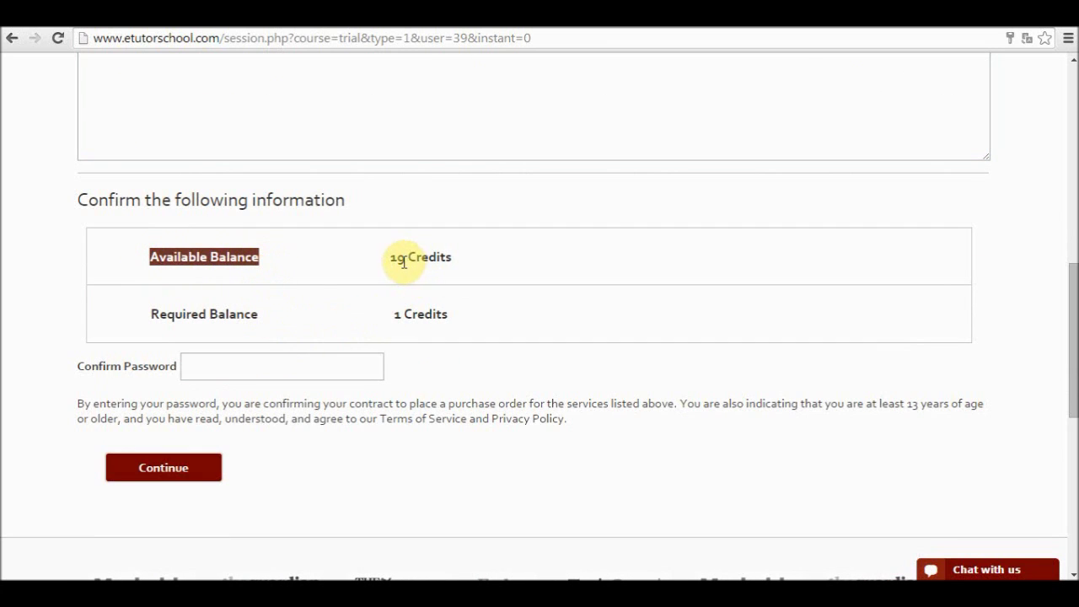
{"action": "left_click_drag", "start_coordinate": [397, 258], "coordinate": [445, 259]}
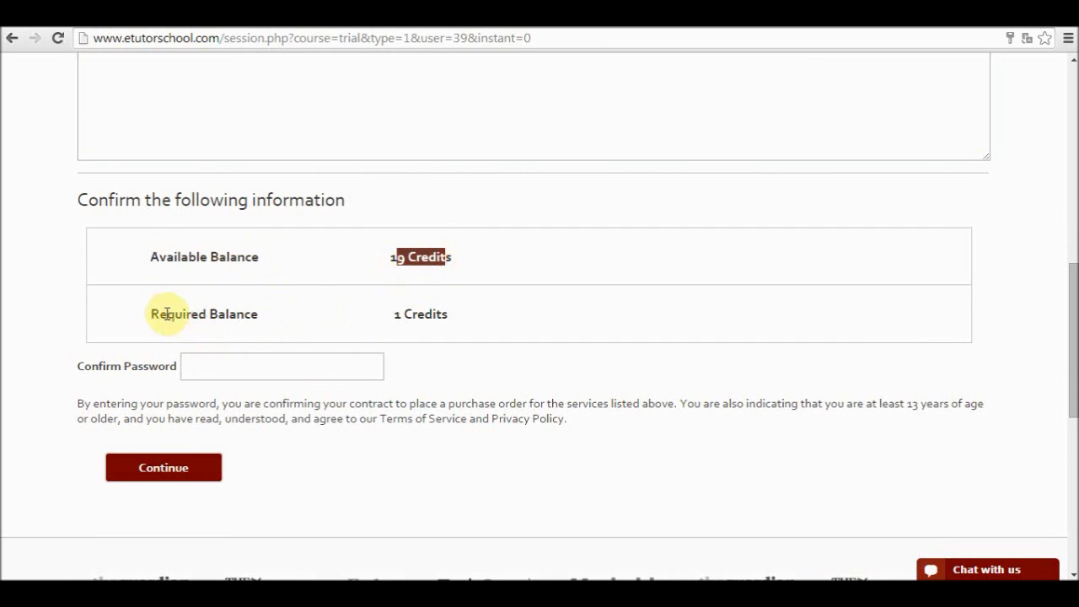
{"action": "left_click_drag", "start_coordinate": [160, 313], "coordinate": [229, 313]}
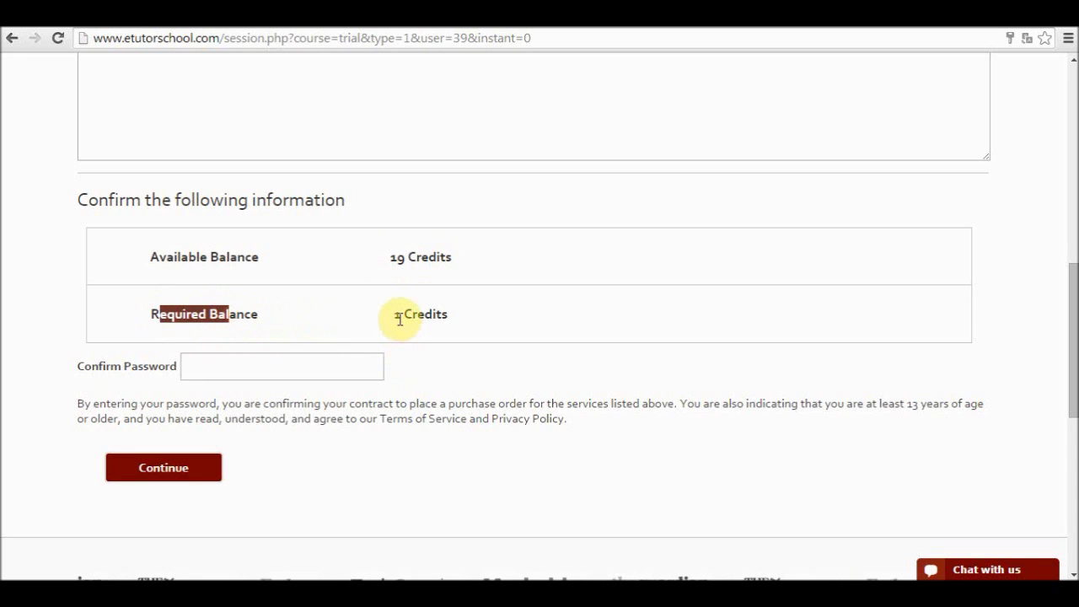
{"action": "left_click", "coordinate": [307, 365]}
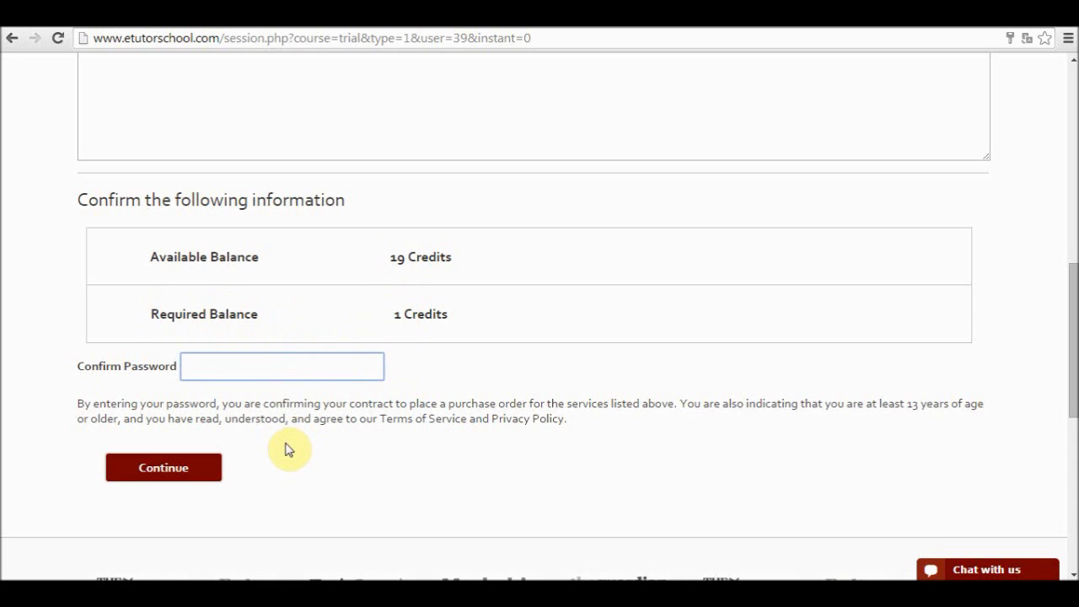
{"action": "scroll", "coordinate": [287, 447], "scroll_direction": "down", "scroll_amount": 1}
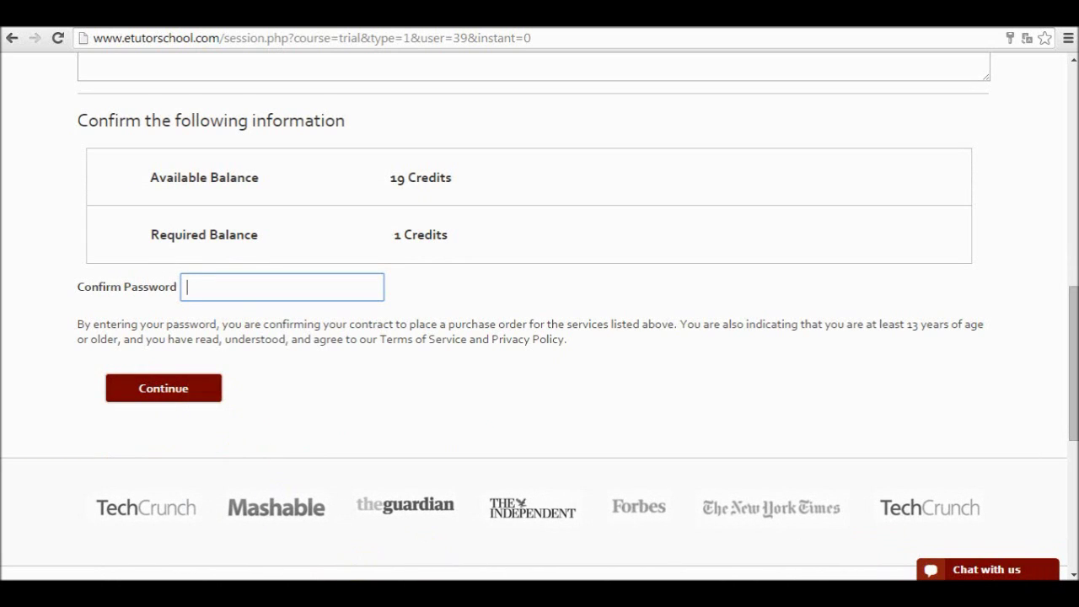
{"action": "left_click", "coordinate": [935, 602]}
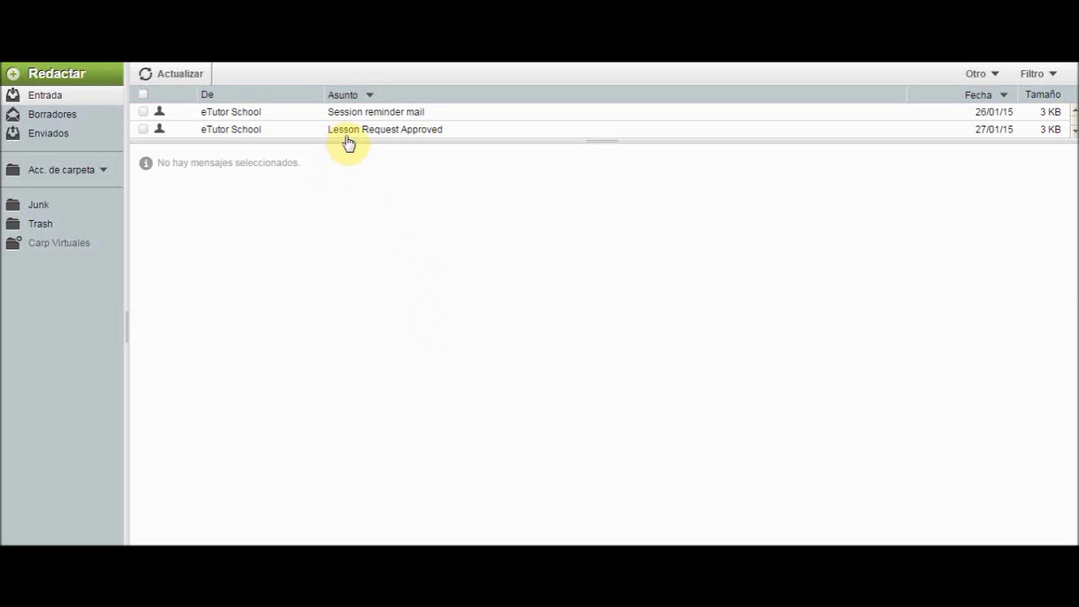
Switch to the Chrome window showing the Lesson Request Approved email in Horde Webmail
{"action": "mouse_move", "coordinate": [93, 539]}
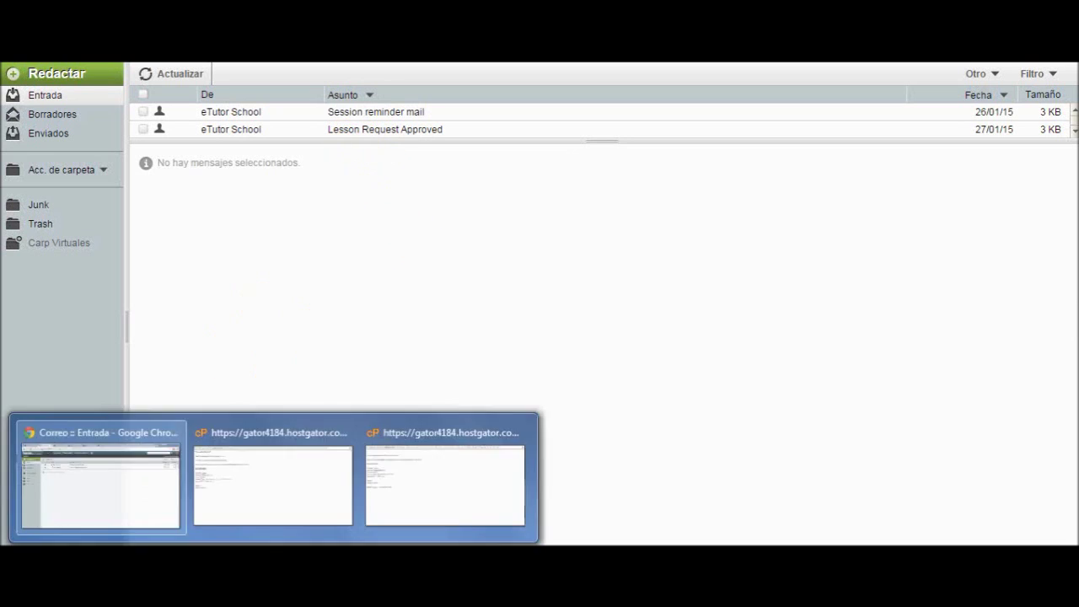
{"action": "left_click", "coordinate": [221, 497]}
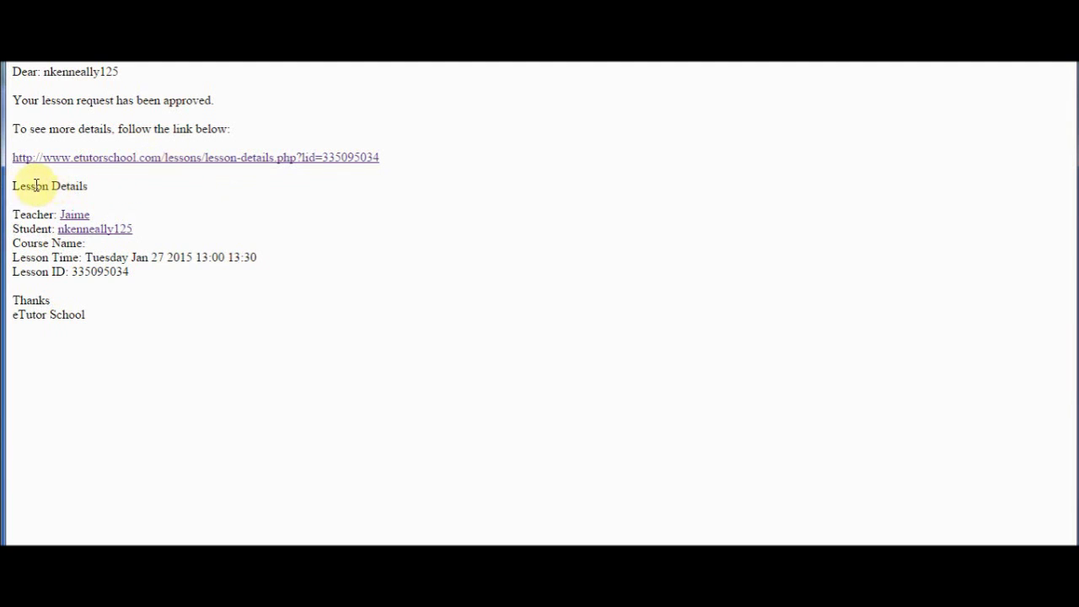
{"action": "left_click_drag", "start_coordinate": [12, 180], "coordinate": [106, 351]}
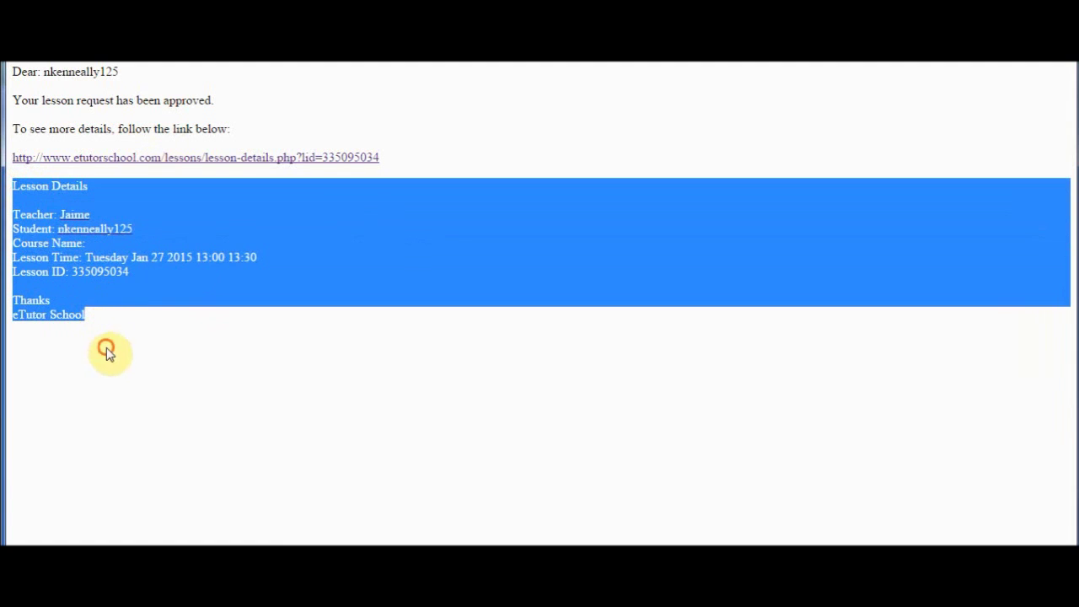
{"action": "left_click", "coordinate": [221, 279]}
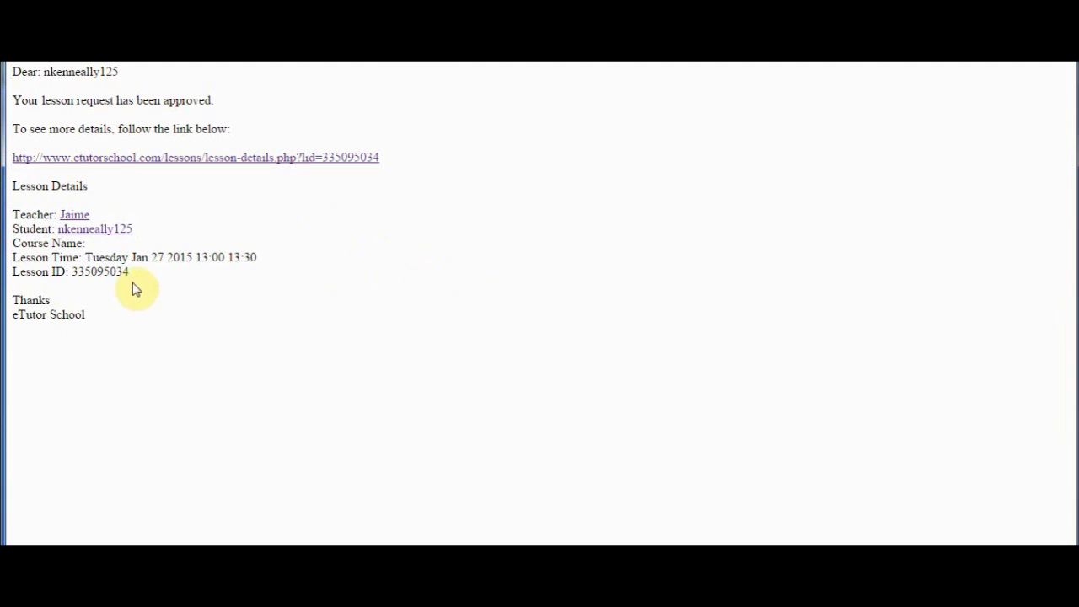
{"action": "mouse_move", "coordinate": [111, 545]}
{"action": "left_click", "coordinate": [140, 519]}
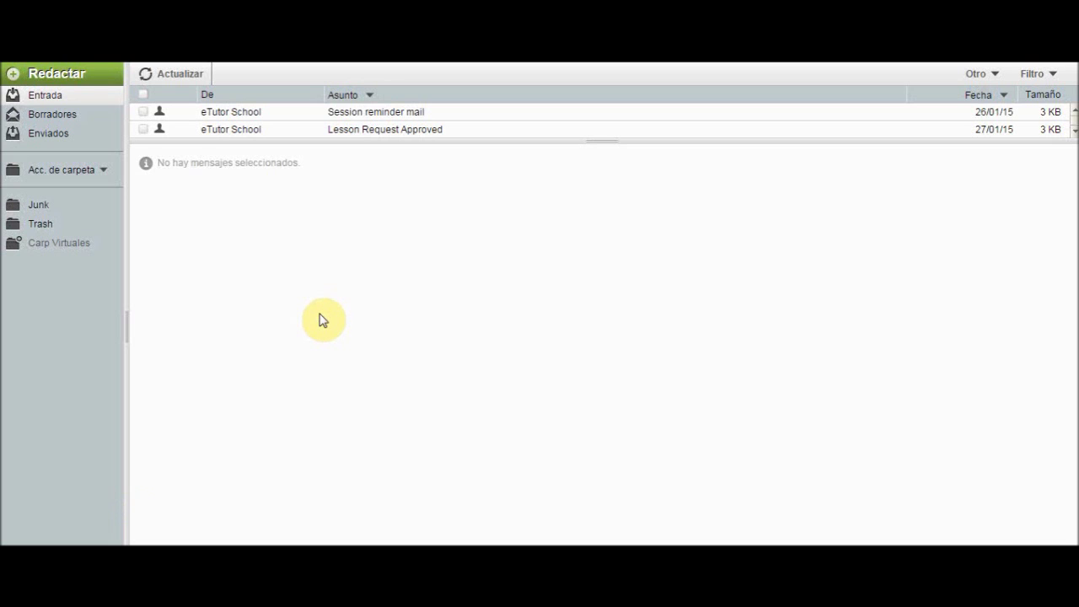
{"action": "mouse_move", "coordinate": [112, 544]}
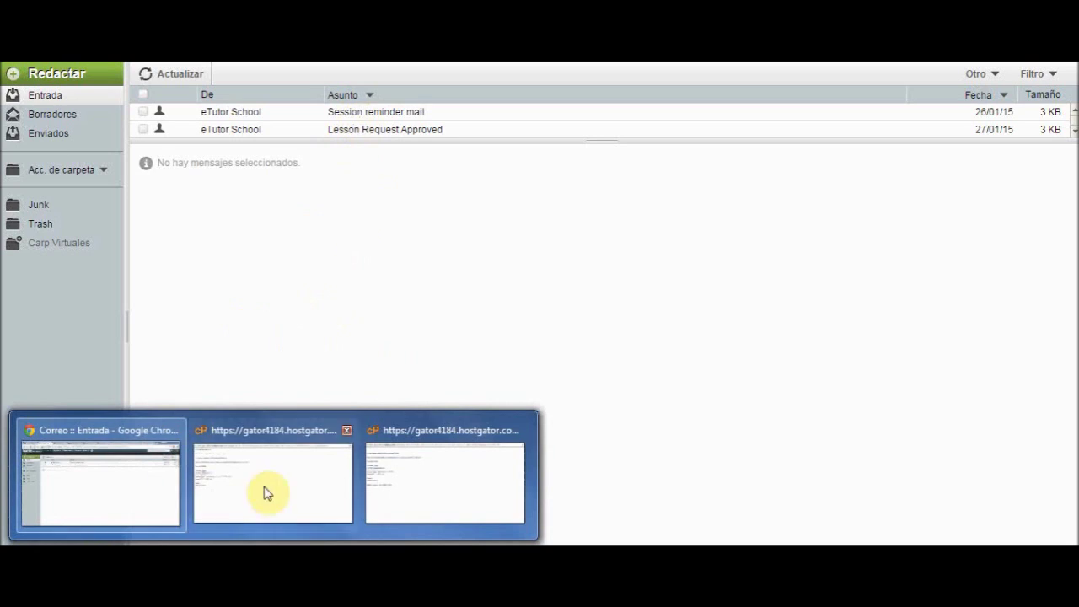
{"action": "left_click", "coordinate": [410, 489]}
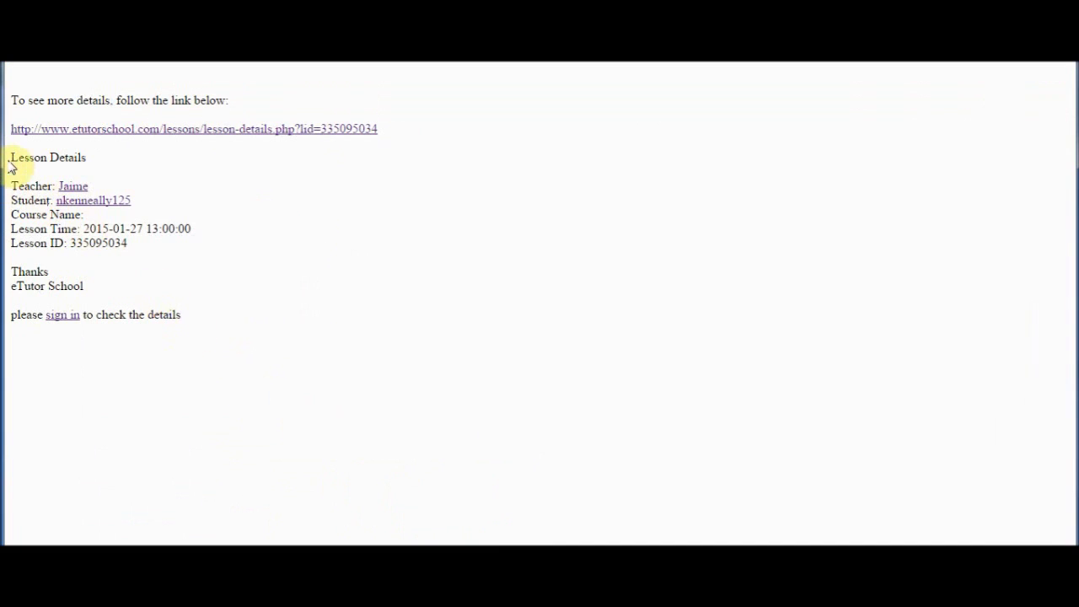